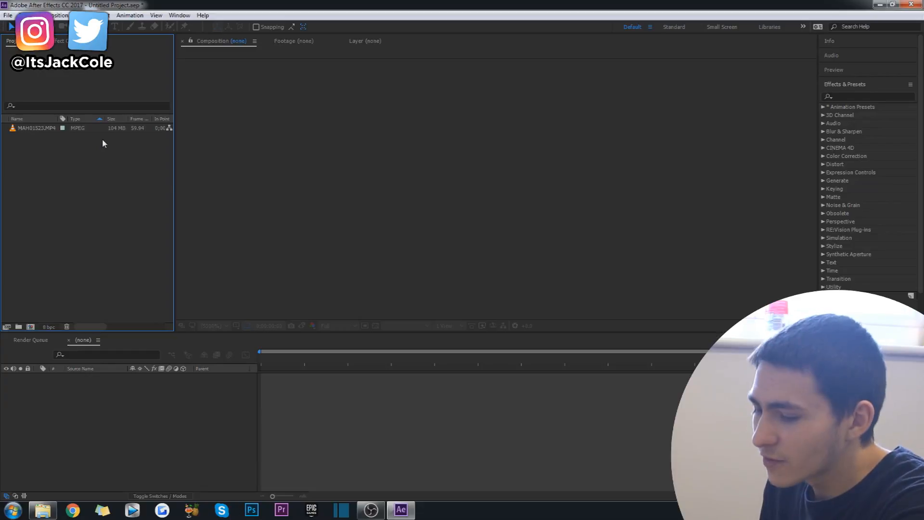
Step: Create a composition from the MAH01523.MP4 footage
click(52, 15)
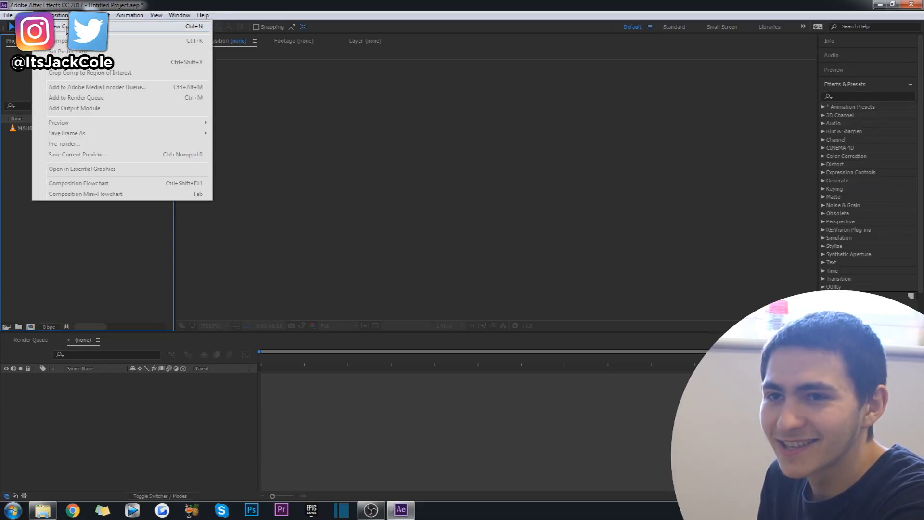
click(27, 136)
click(35, 127)
drag(125, 210, 28, 325)
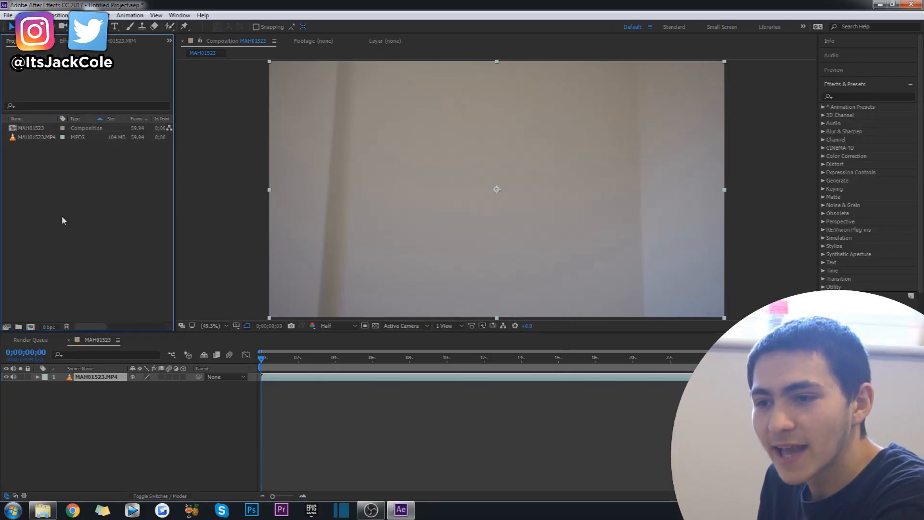
Step: Cut away the footage before 0;00;10;51 and move the remaining clip to the start of the timeline
click(271, 371)
drag(262, 361, 325, 368)
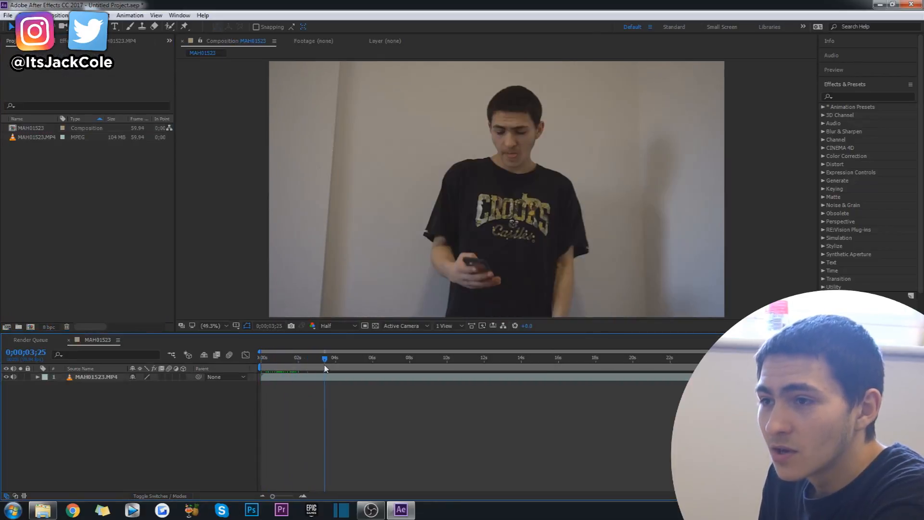
drag(578, 363, 464, 365)
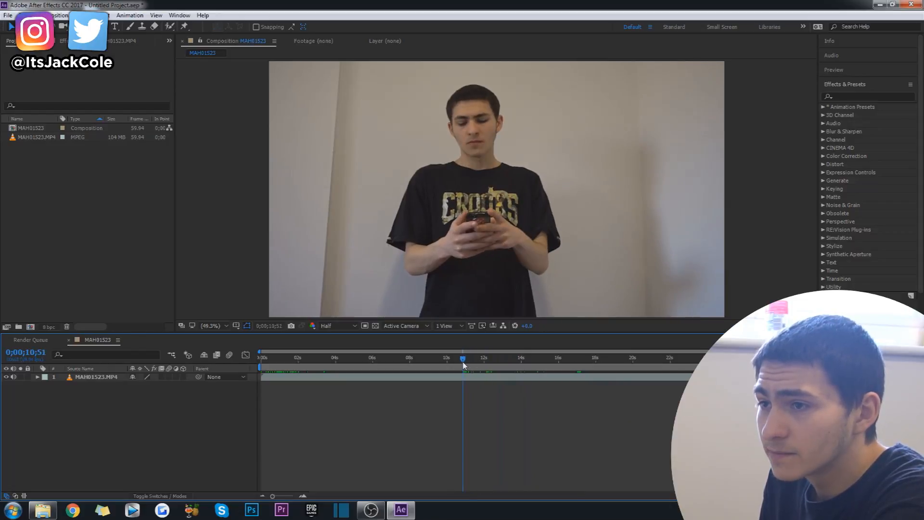
click(468, 379)
key(ctrl+shift+d)
click(457, 384)
key(Delete)
drag(476, 379, 238, 367)
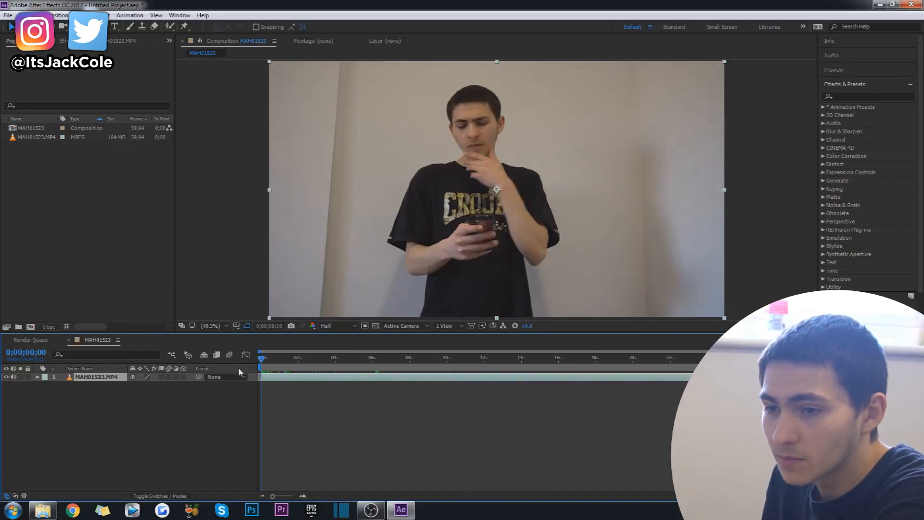
Step: Preview the trimmed clip from the start to about ten seconds
click(307, 399)
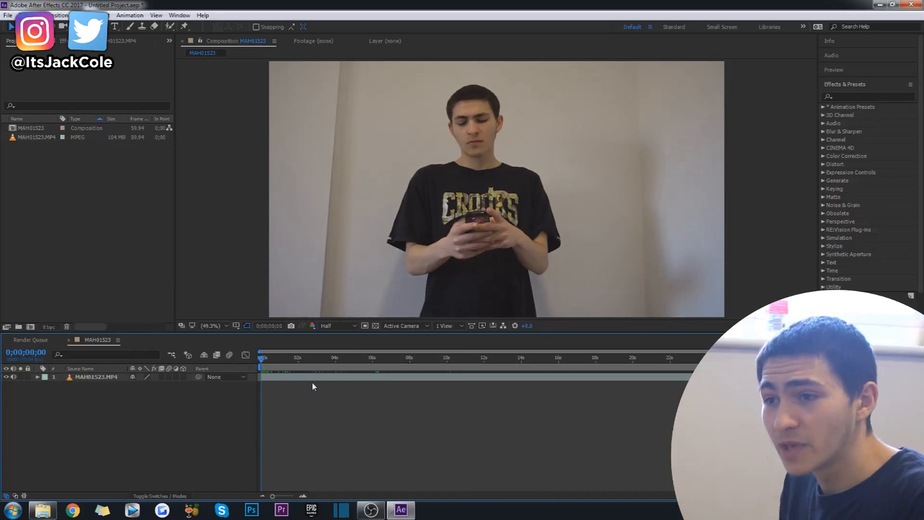
key(space)
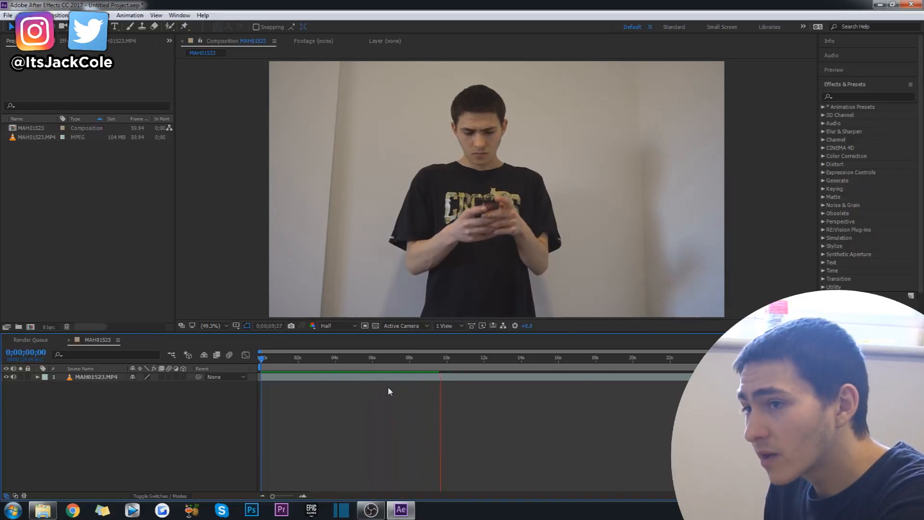
key(space)
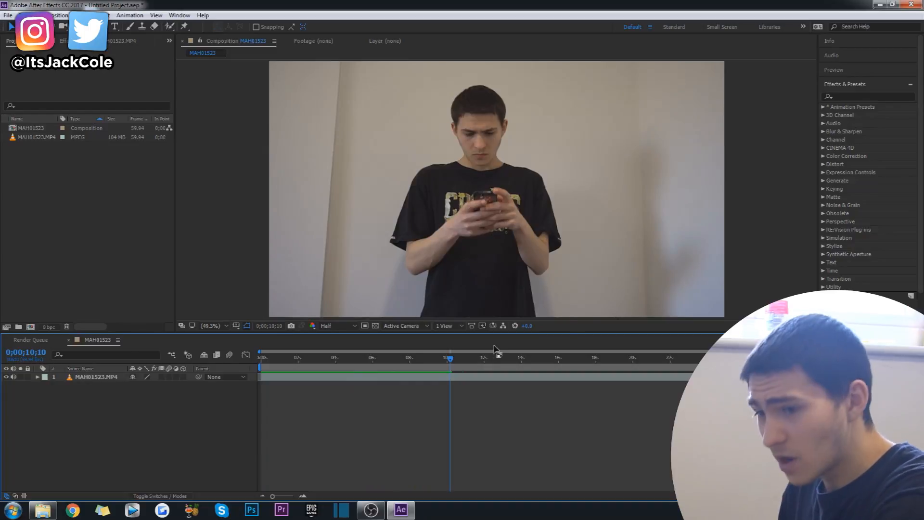
Step: Duplicate the MAH01523.MP4 layer in the composition
drag(379, 378, 381, 340)
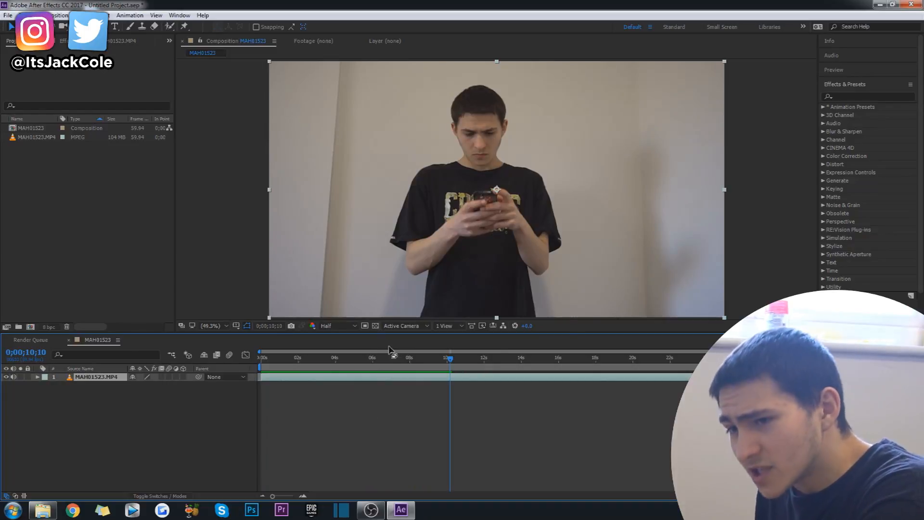
key(ctrl+d)
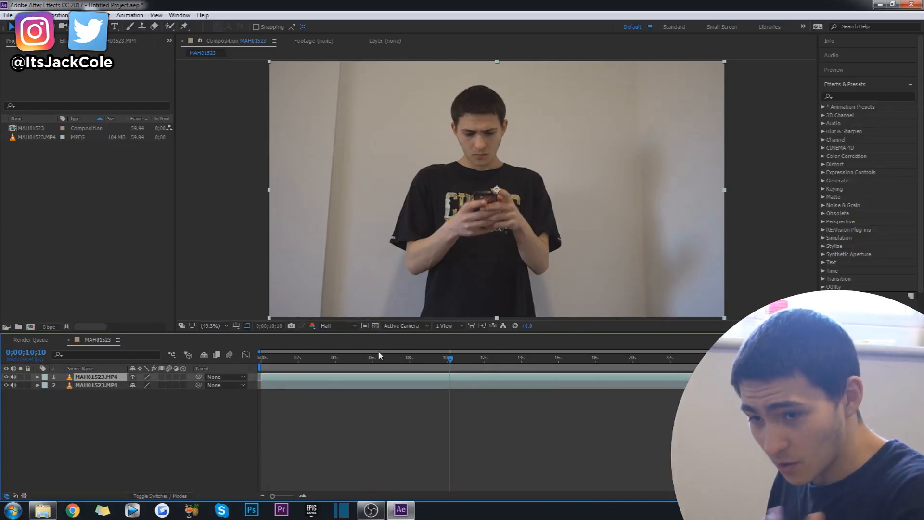
click(362, 437)
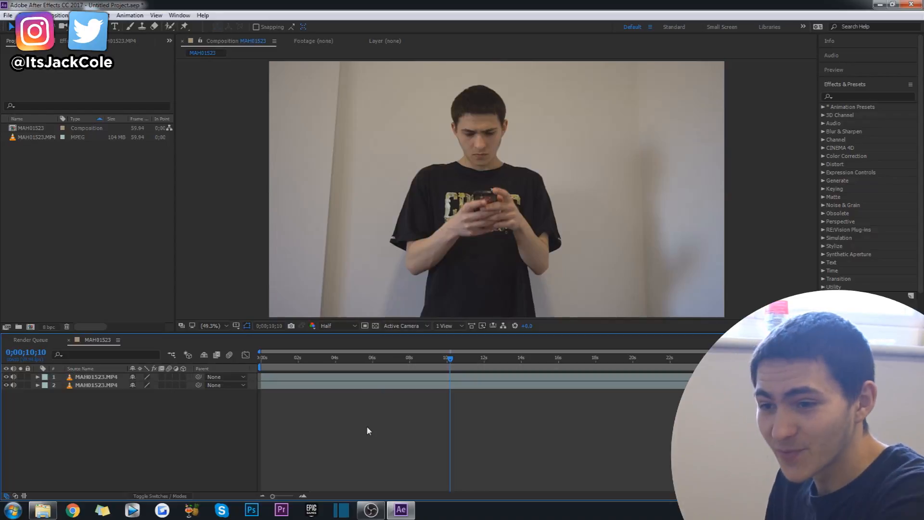
Step: Mark the man as foreground on the upper MAH01523.MP4 layer's first frame with the Roto Brush, including his shirt print and lower torso
click(404, 376)
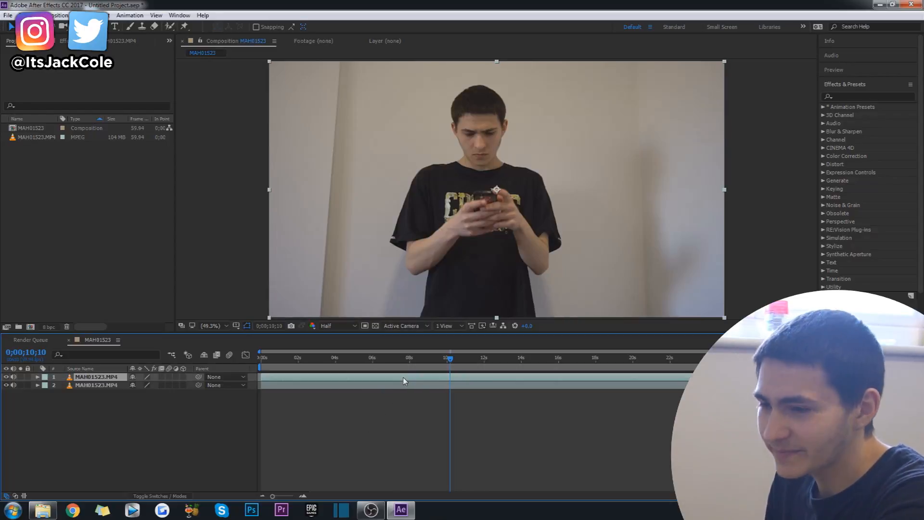
click(169, 27)
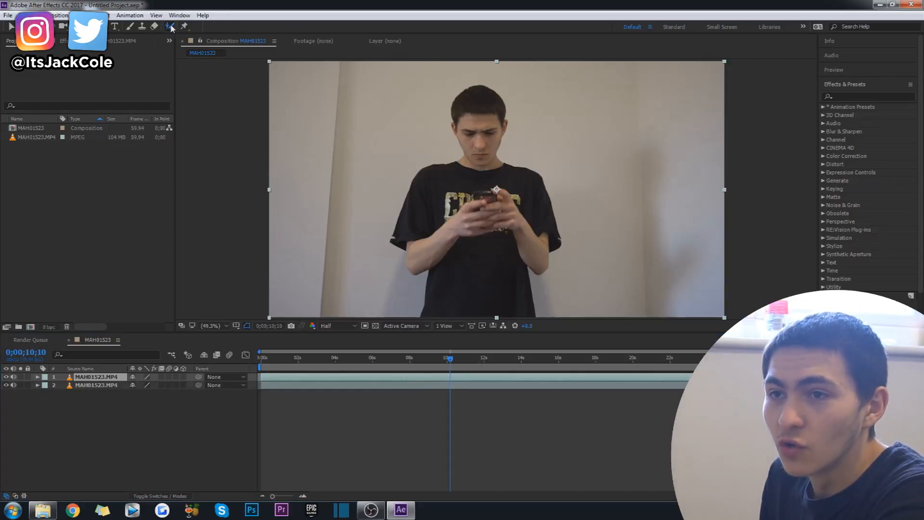
key(Home)
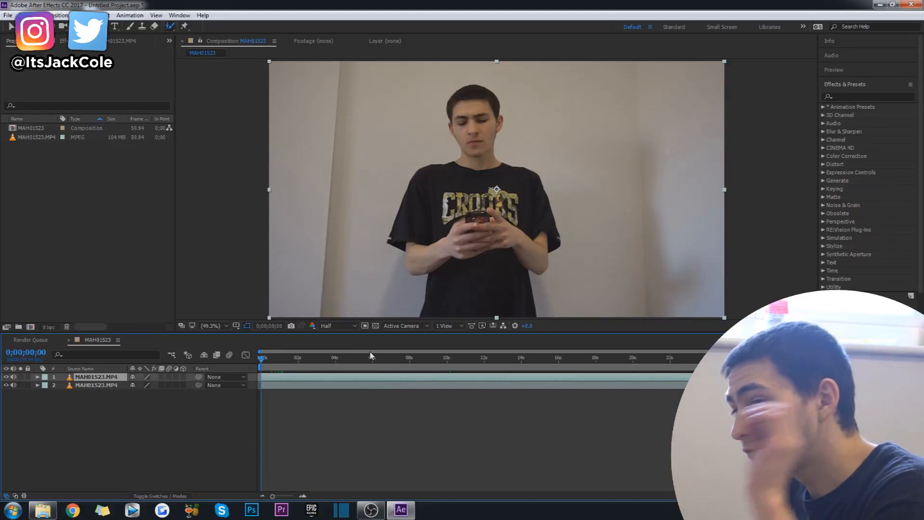
double_click(475, 282)
mouse_move(481, 93)
mouse_down()
mouse_move(474, 207)
mouse_move(450, 179)
mouse_move(466, 176)
mouse_up()
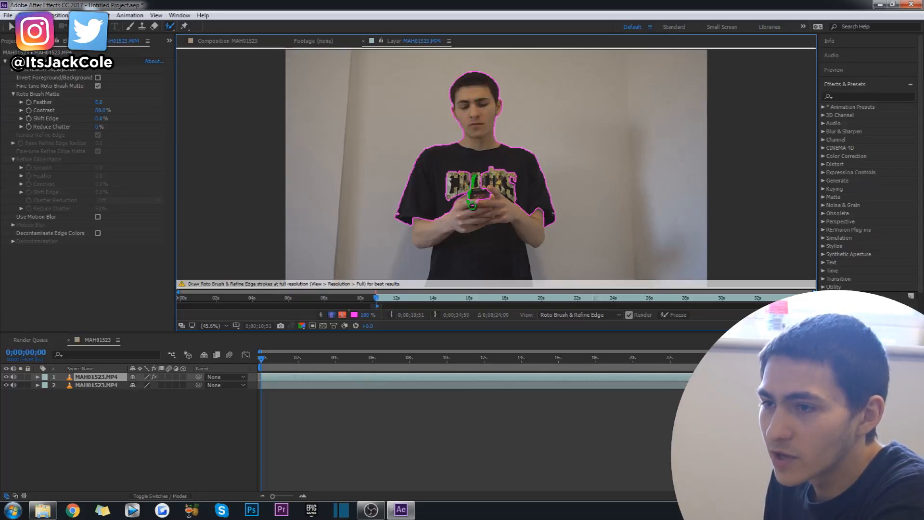
drag(470, 207, 471, 257)
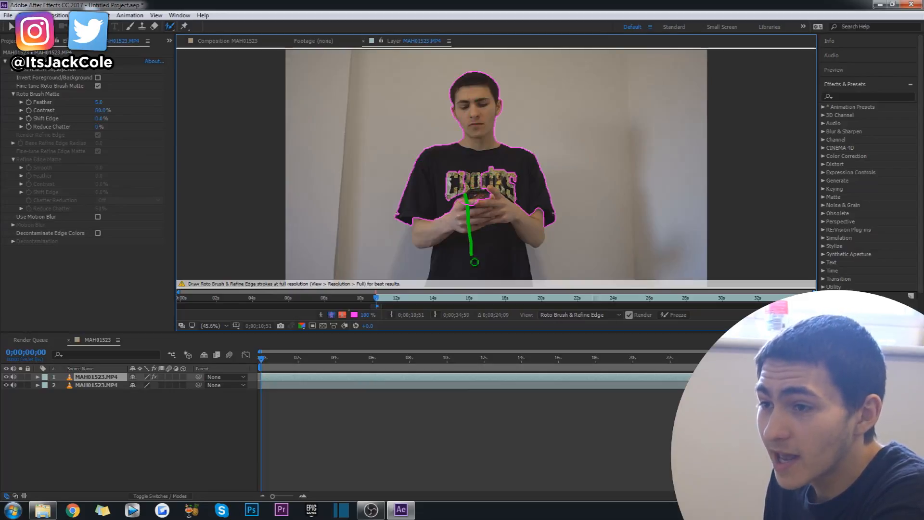
drag(443, 183, 516, 186)
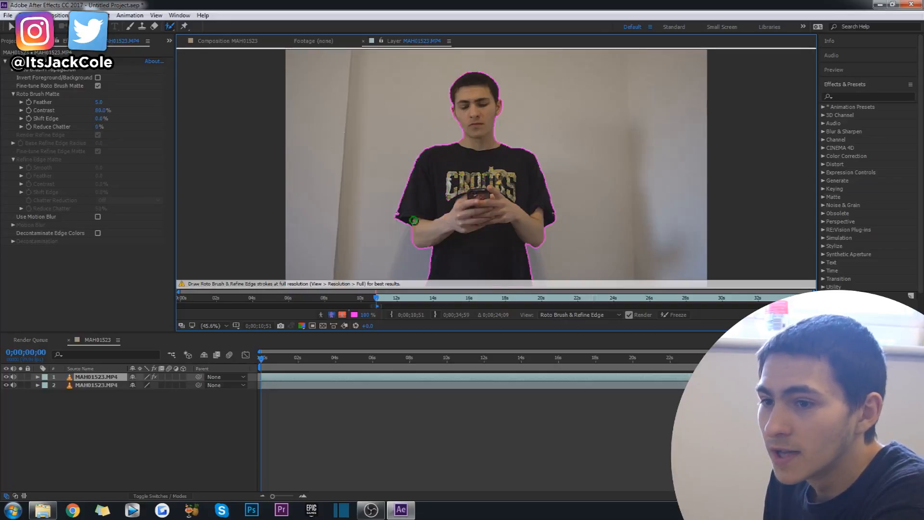
Step: Set the composition's preview resolution to Full and reopen the upper layer for Roto Brush work
click(229, 40)
click(337, 325)
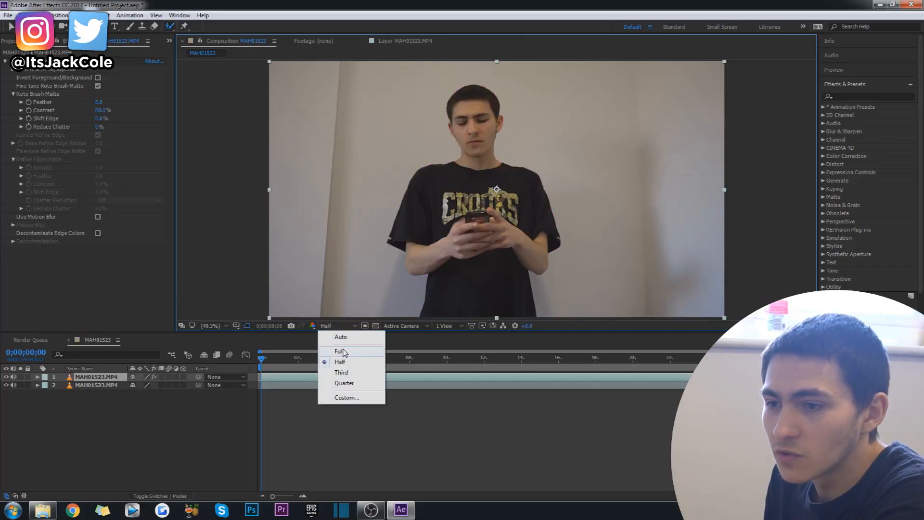
click(340, 351)
double_click(328, 260)
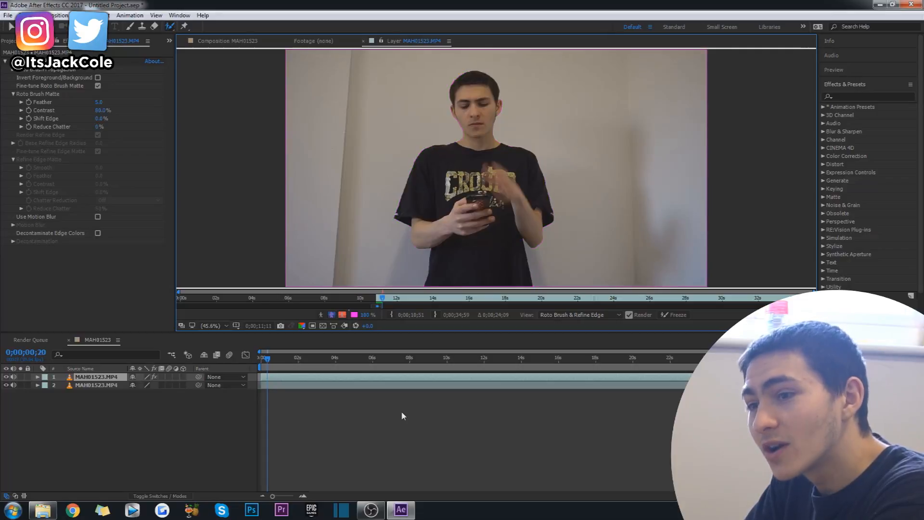
Step: Brush the man as foreground from head to waist at 0;00;00;20 and advance frame by frame to propagate the outline
drag(481, 115, 473, 276)
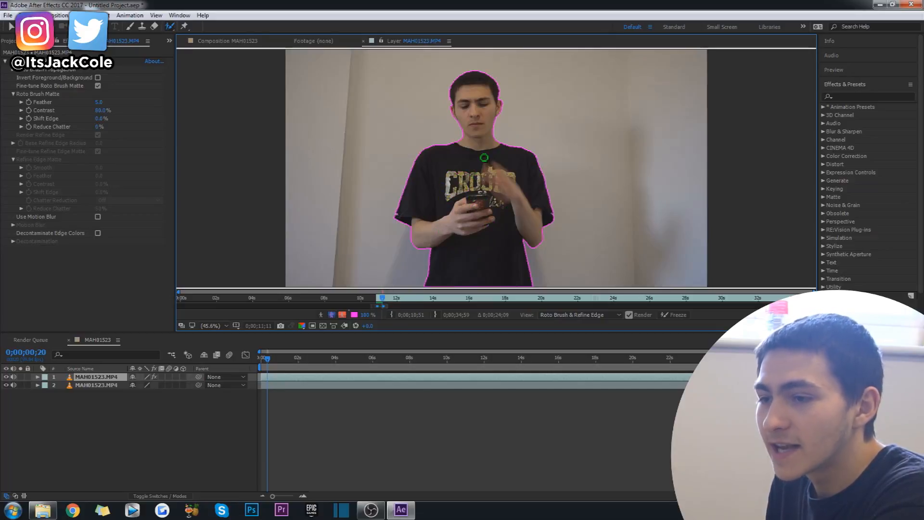
key(Page_Down)
key(Page_Down)
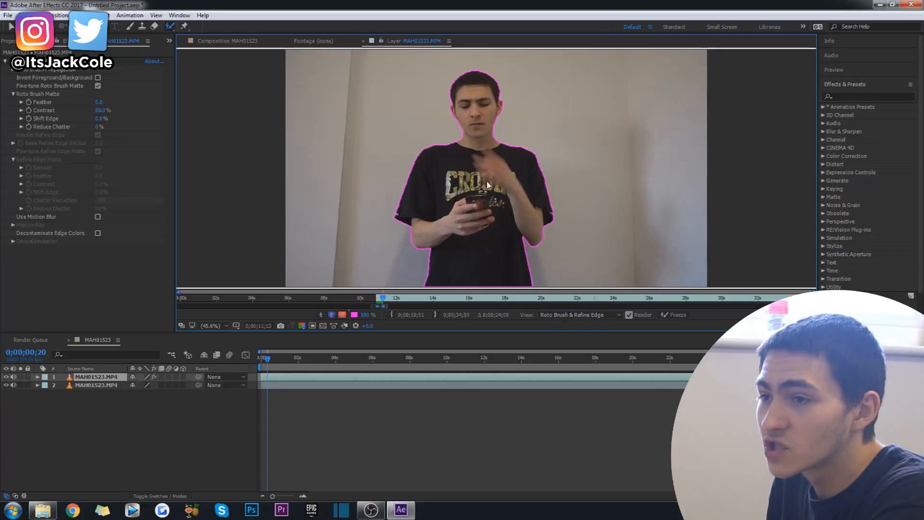
key(Page_Down)
key(Page_Down)
key(Page_Down)
key(Page_Down)
key(Page_Down)
key(Page_Down)
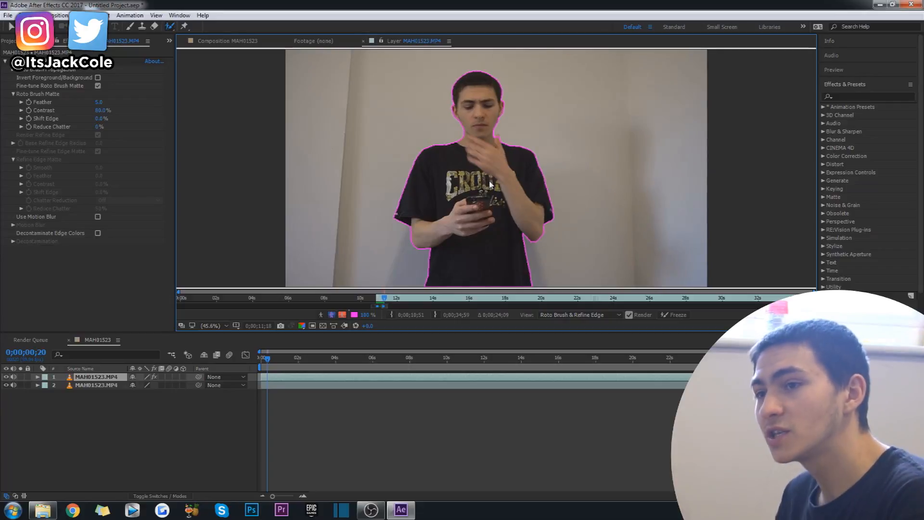
key(Page_Down)
key(Page_Down)
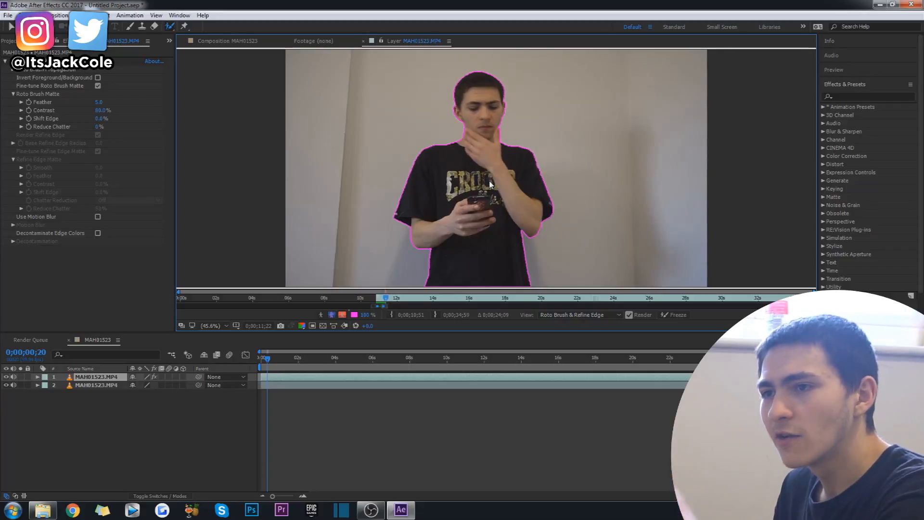
key(Page_Down)
key(Page_Down)
key(Page_Down)
key(Page_Down)
key(Page_Down)
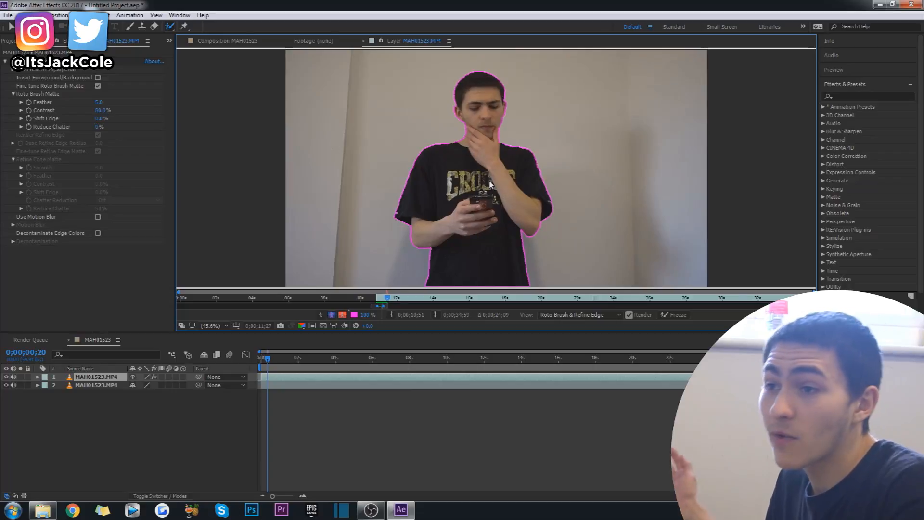
Step: Return to the beginning of the clip and check the Roto Brush outline frame by frame up to 0;00;00;36
key(Page_Up)
key(Page_Up)
key(Page_Up)
key(Page_Up)
key(Page_Up)
key(Page_Up)
key(Page_Up)
key(Page_Up)
key(Page_Up)
key(Page_Up)
key(Page_Up)
key(Page_Up)
key(Page_Up)
key(Page_Up)
key(Page_Up)
key(Page_Up)
key(Page_Up)
key(Page_Up)
key(Page_Up)
key(Page_Up)
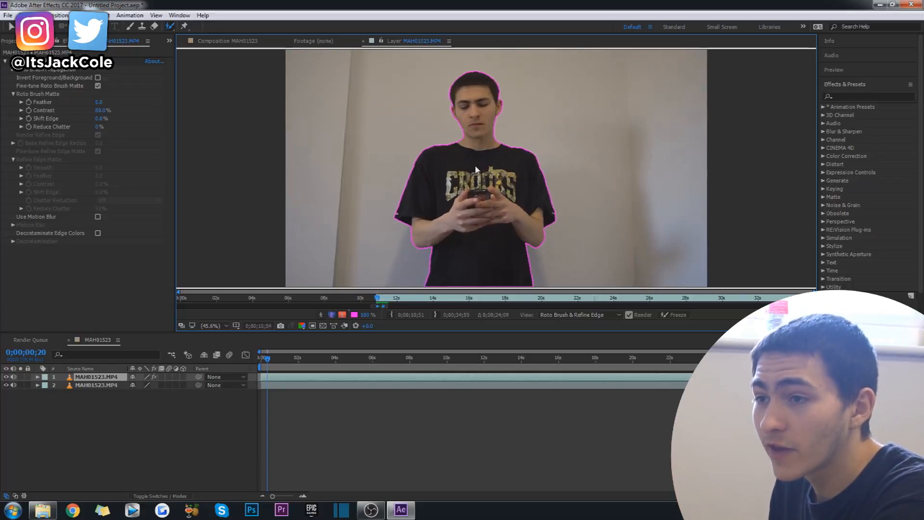
key(Page_Down)
key(Page_Down)
key(Page_Down)
key(Page_Down)
key(Page_Down)
key(Page_Down)
key(Page_Down)
key(Page_Down)
key(Page_Down)
key(Page_Down)
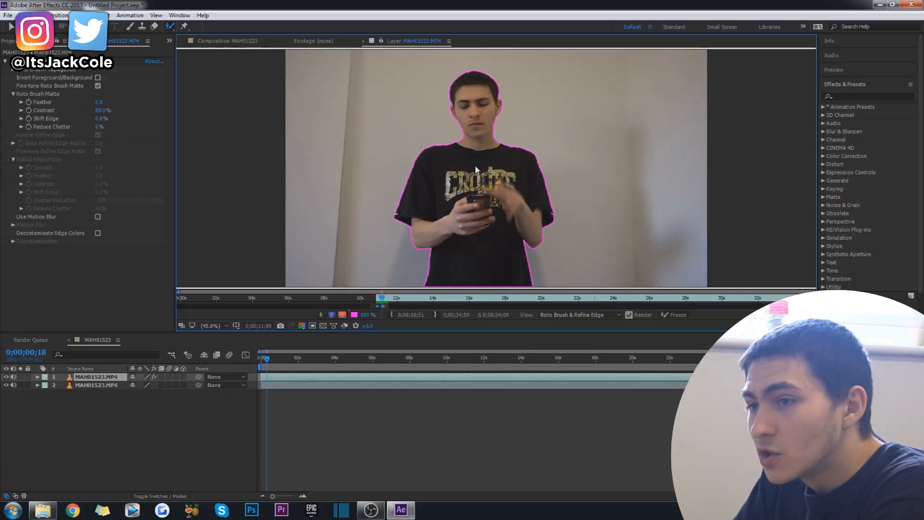
key(Page_Down)
key(Page_Down)
key(Page_Down)
key(Page_Down)
key(Page_Down)
key(Page_Down)
key(Page_Down)
key(Page_Down)
key(Page_Down)
key(Page_Down)
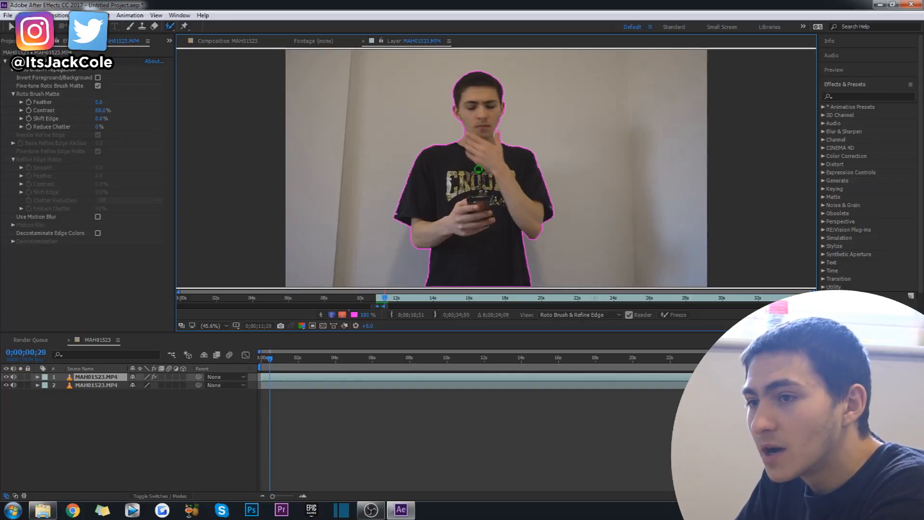
key(Page_Down)
key(Page_Down)
key(Page_Down)
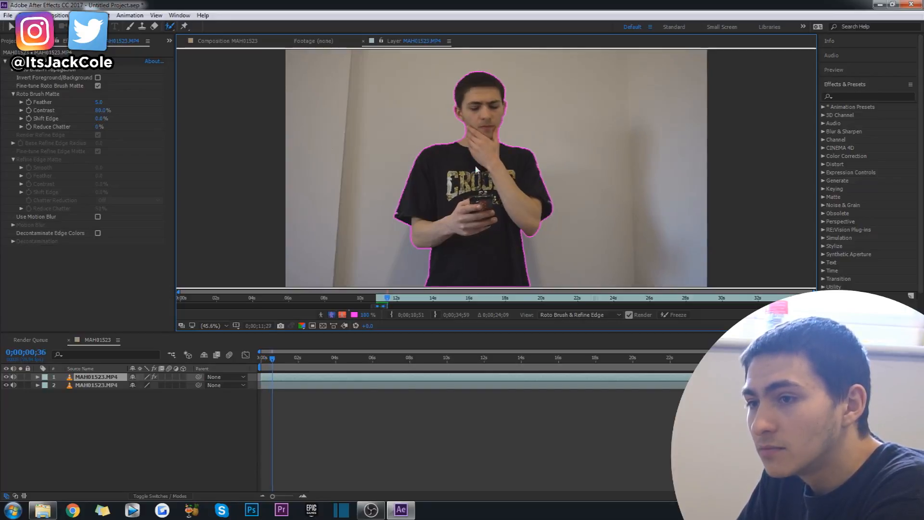
Step: Brush the man as foreground again at 0;00;00;40, covering his head, torso, shirt print and raised arm
key(Page_Down)
key(Page_Down)
key(Page_Down)
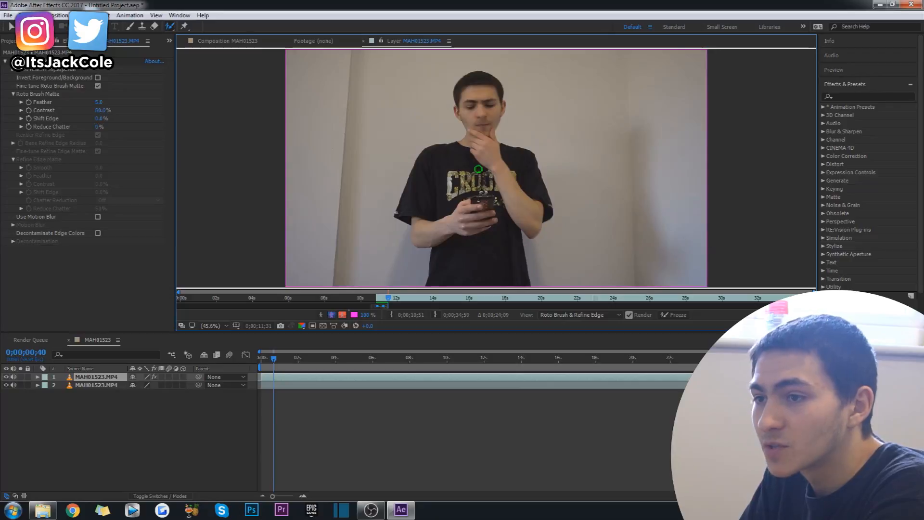
drag(483, 105, 470, 277)
drag(466, 203, 452, 169)
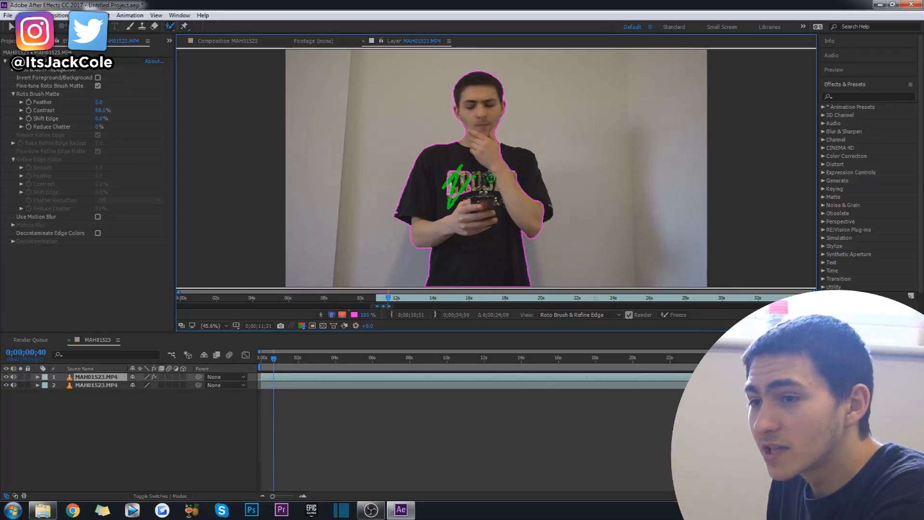
drag(519, 185, 534, 175)
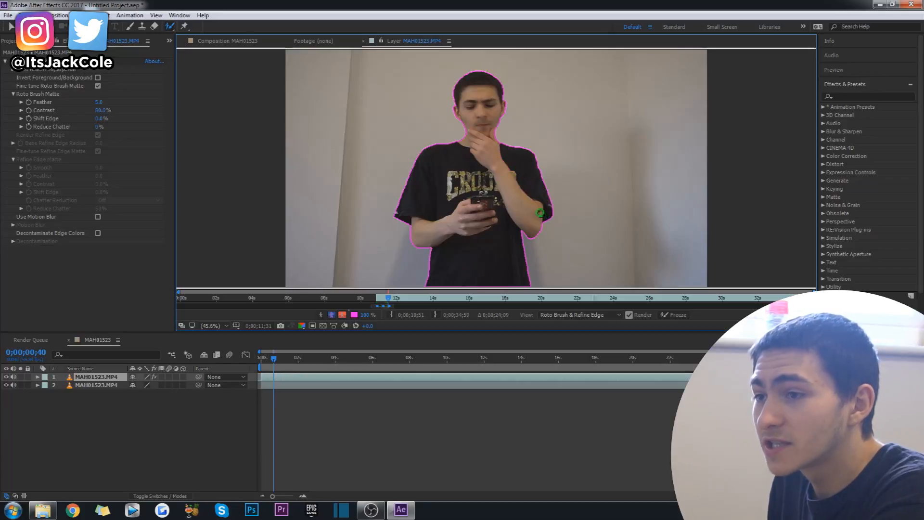
Step: Advance frame by frame past 0;00;00;40 to propagate the Roto Brush outline over the following frames
key(Page_Down)
key(Page_Down)
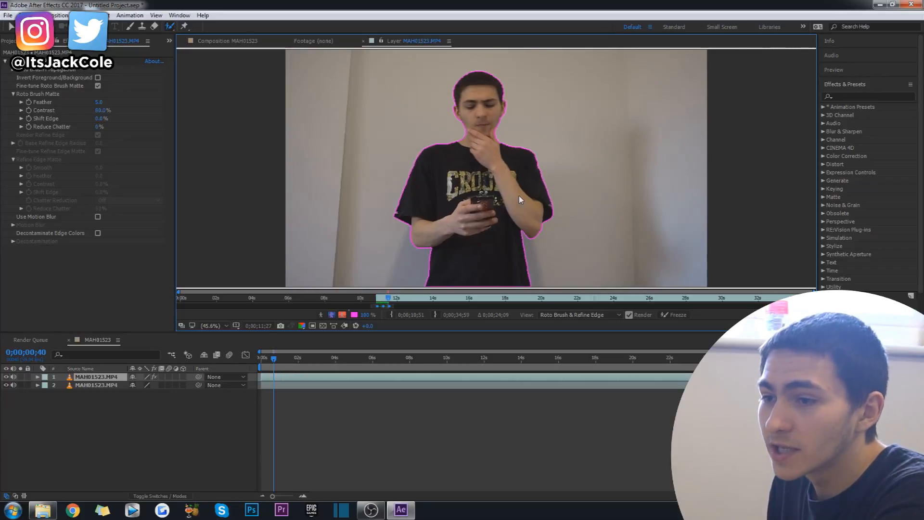
key(Page_Down)
key(Page_Down)
key(Page_Down)
key(Page_Down)
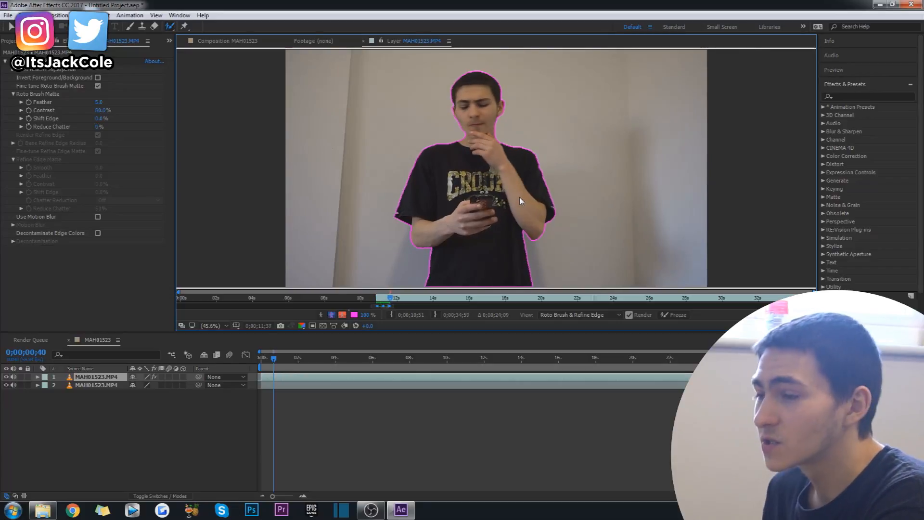
key(Page_Down)
key(Page_Down)
key(Page_Down)
key(Page_Down)
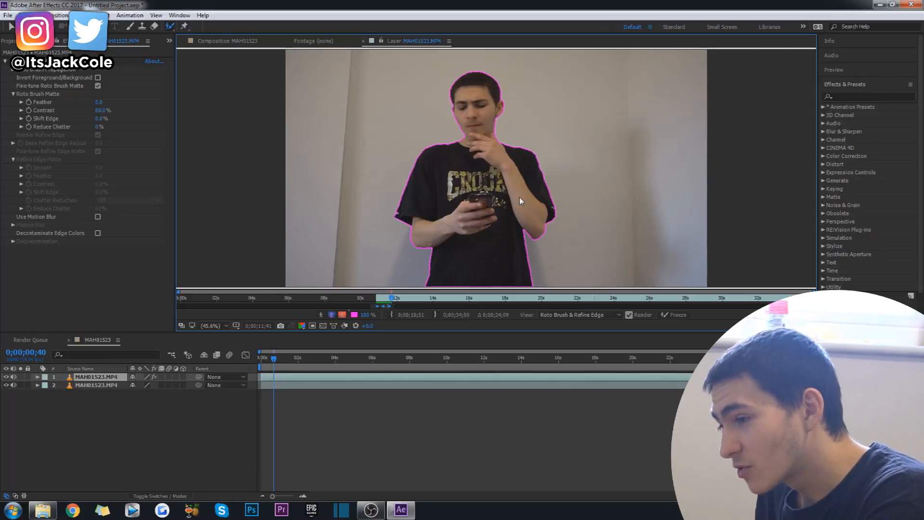
key(Page_Down)
key(Page_Down)
key(Page_Down)
key(Page_Down)
key(Page_Down)
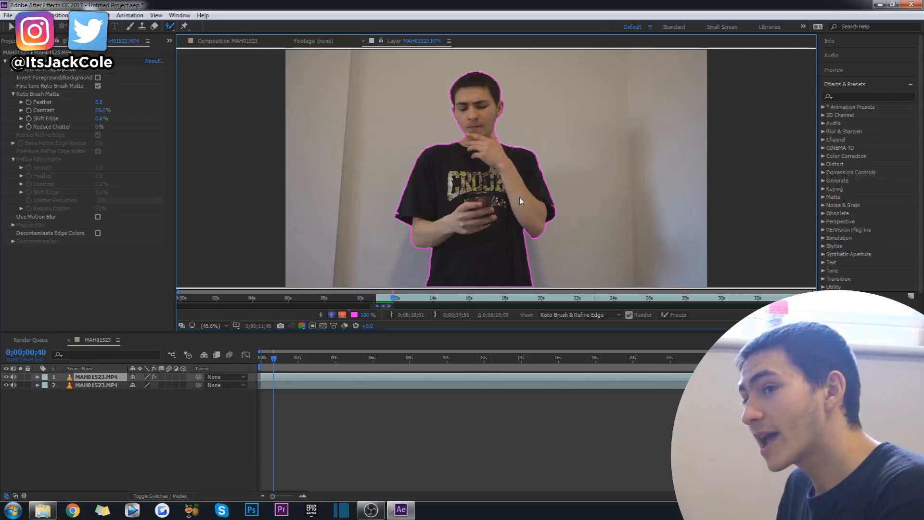
Step: Step back and forth through the frames to check and propagate the Roto Brush outline up to 0;00;00;59
key(Page_Up)
key(Page_Up)
key(Page_Up)
key(Page_Up)
key(Page_Up)
key(Page_Up)
key(Page_Up)
key(Page_Up)
key(Page_Up)
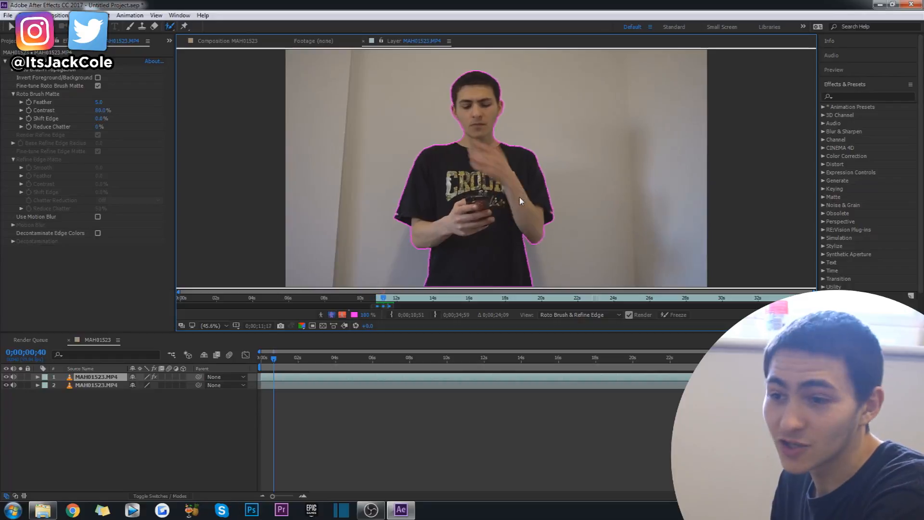
key(Page_Down)
key(Page_Down)
key(Page_Down)
key(Page_Down)
key(Page_Down)
key(Page_Down)
key(Page_Down)
key(Page_Down)
key(Page_Down)
key(Page_Down)
key(Page_Down)
key(Page_Down)
key(Page_Down)
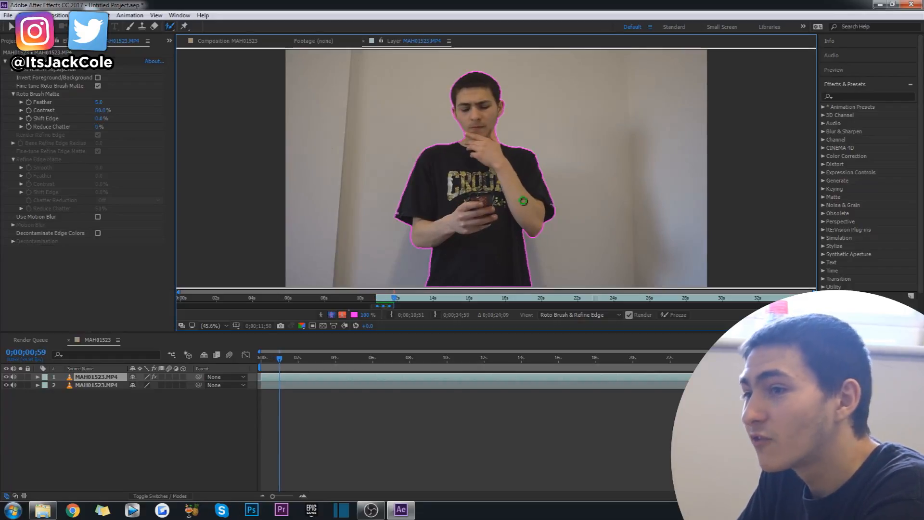
Step: Brush the man as foreground at about 0;00;01;00, down from his head and across his chest, and propagate the outline forward
drag(479, 103, 483, 264)
drag(461, 179, 529, 167)
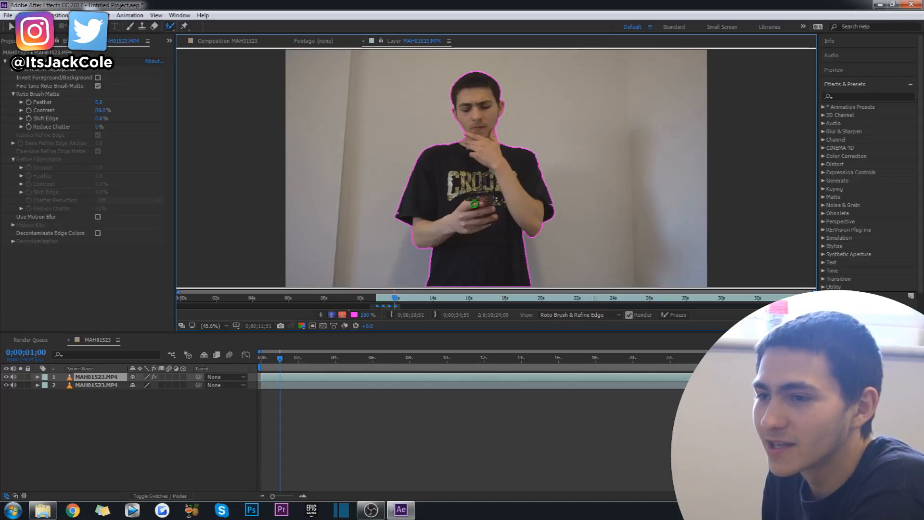
key(space)
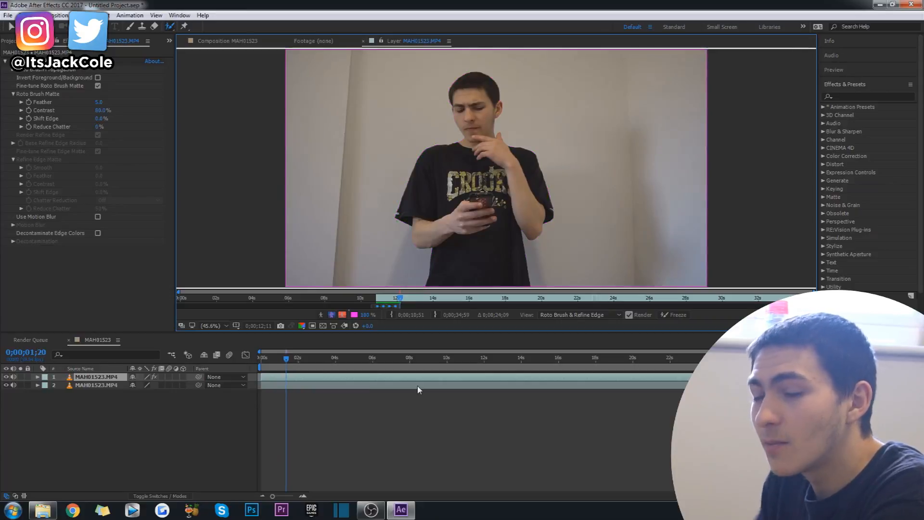
Step: Brush the man as foreground at 0;00;01;20 from head to waist and across the shirt print, and propagate the outline onward
drag(481, 86, 479, 295)
mouse_move(442, 197)
mouse_down()
mouse_move(480, 174)
mouse_move(529, 190)
mouse_up()
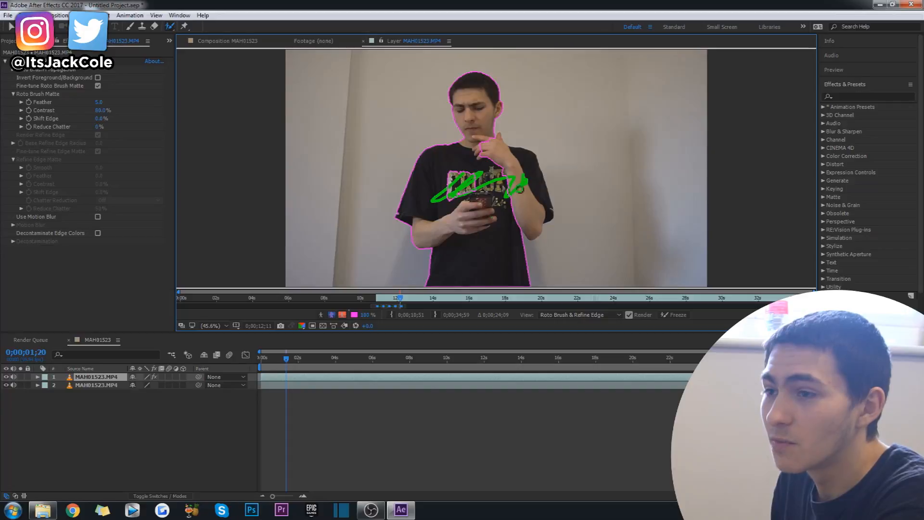
key(space)
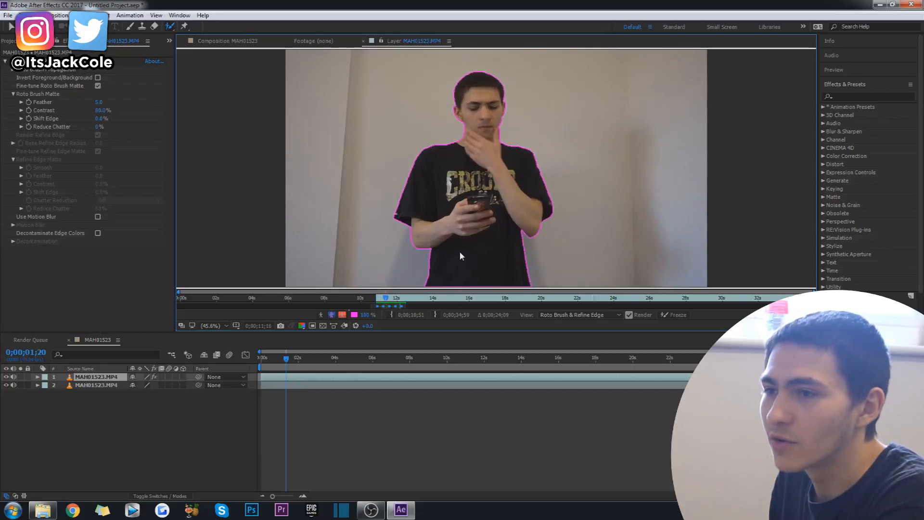
key(space)
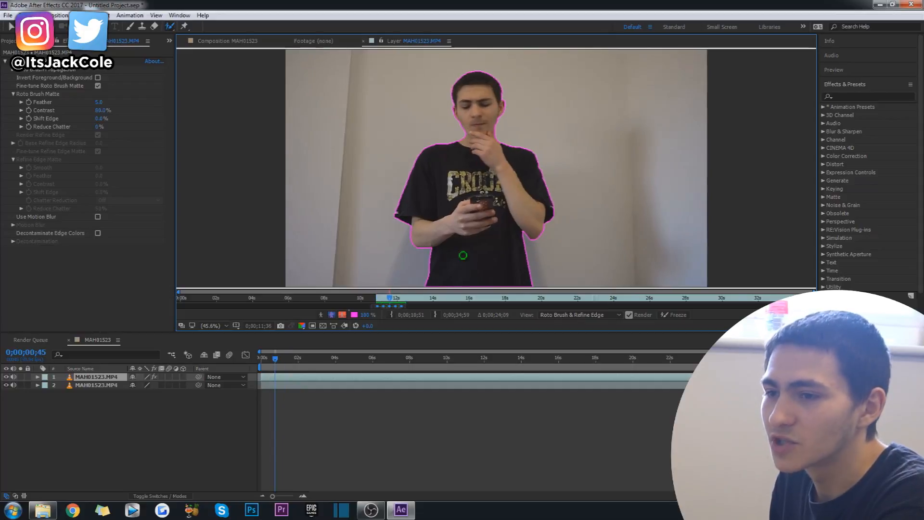
Step: Hide the lower clip layer and preview the cut-out man in the composition from the beginning
drag(275, 358, 239, 368)
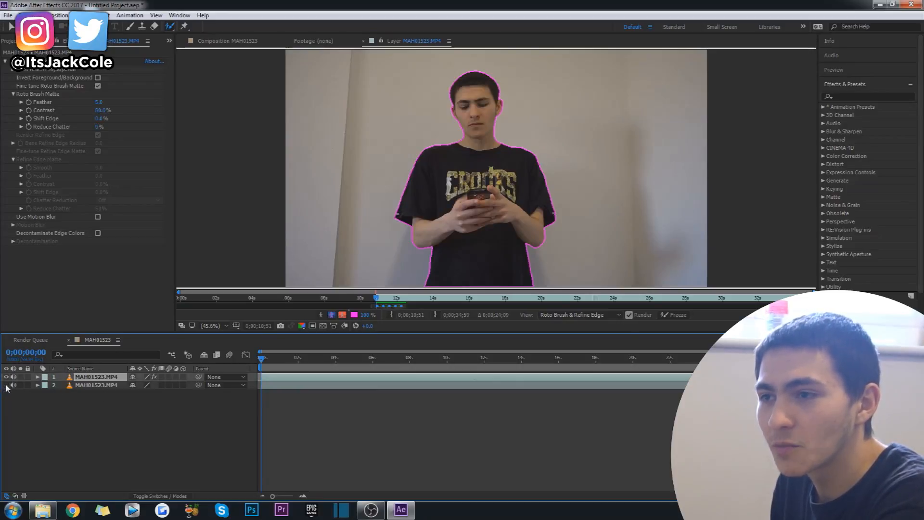
click(179, 414)
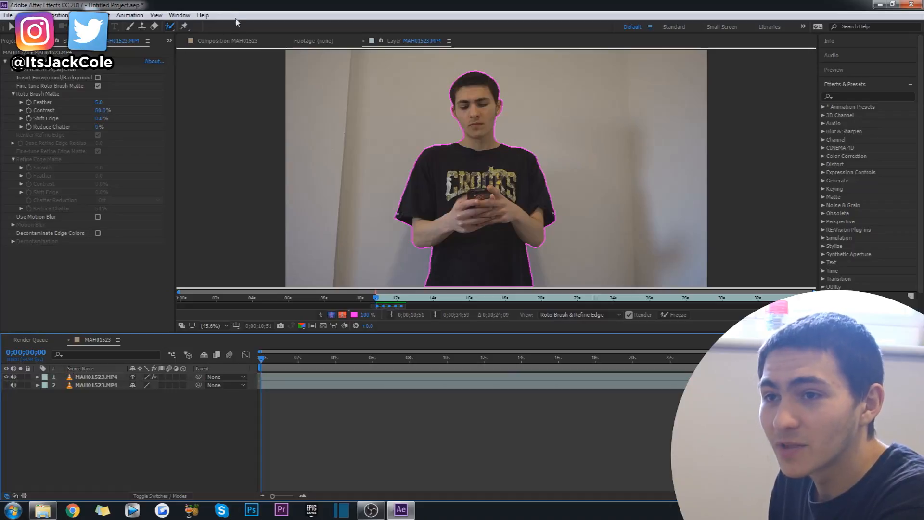
click(230, 41)
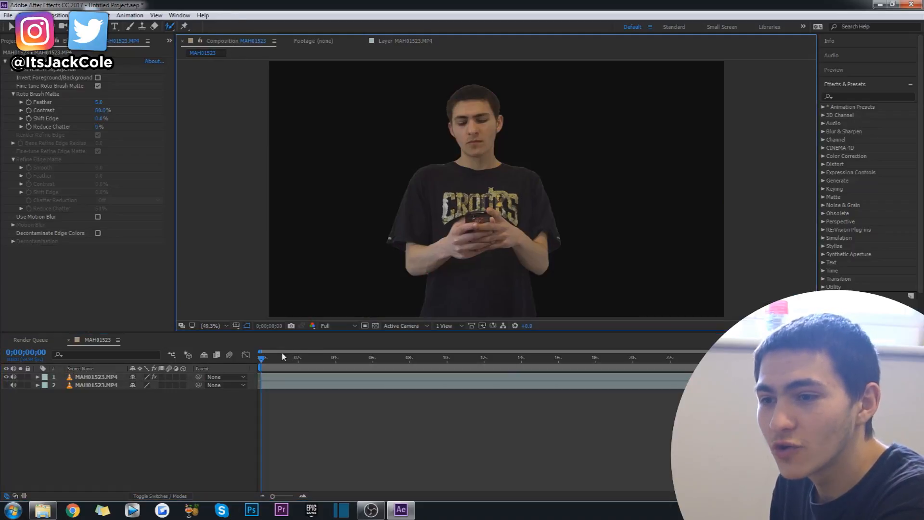
key(space)
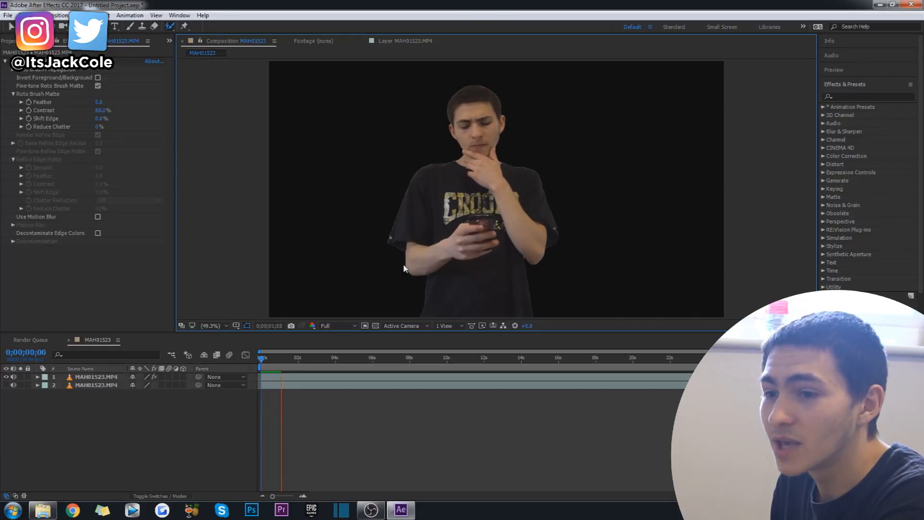
click(282, 352)
drag(282, 352, 260, 356)
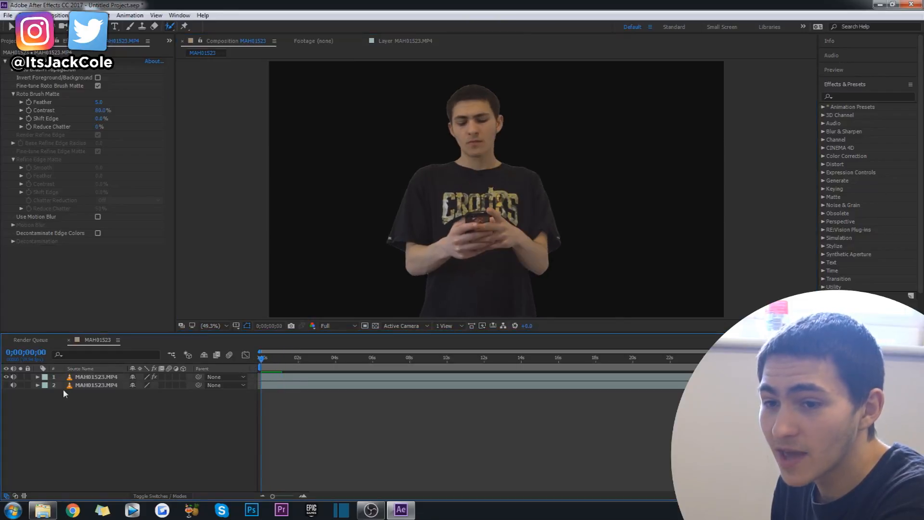
Step: Try scaling the cutout layer to 25% and moving it to the frame's lower-right corner, and undo both changes
click(98, 389)
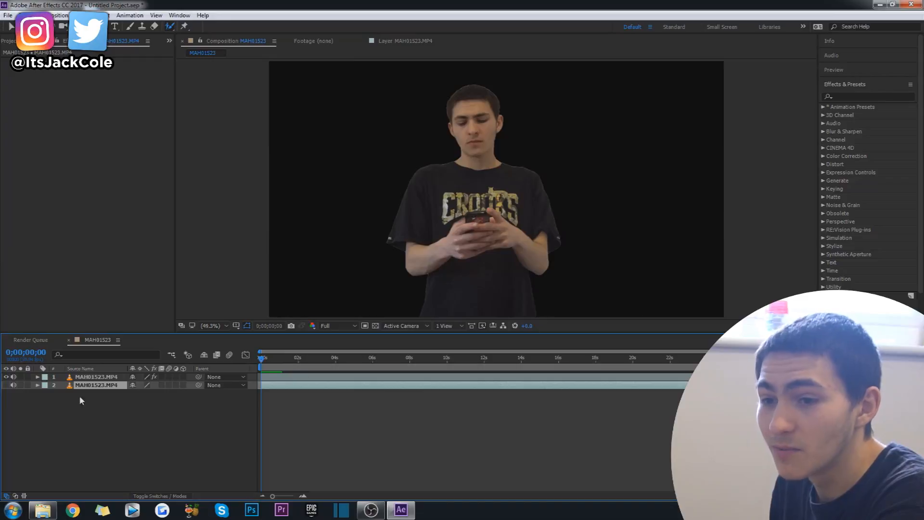
click(96, 377)
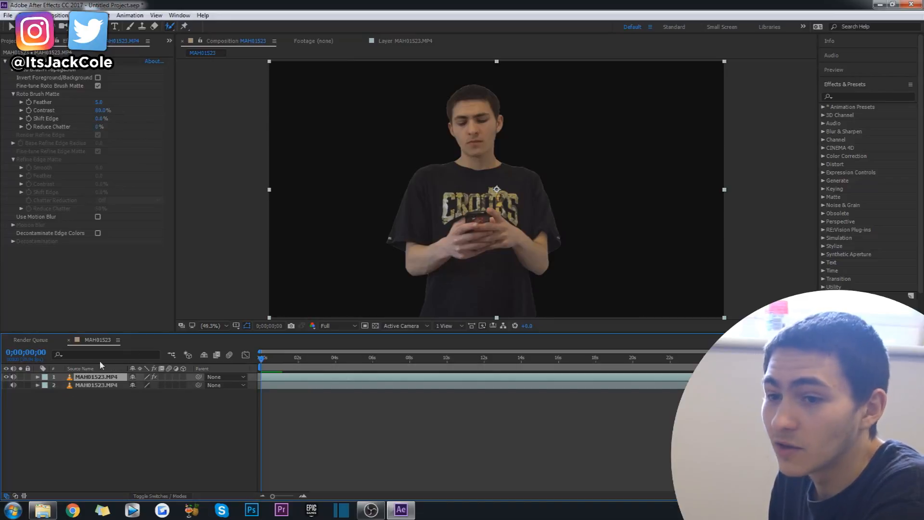
key(s)
drag(138, 388, 124, 403)
click(527, 192)
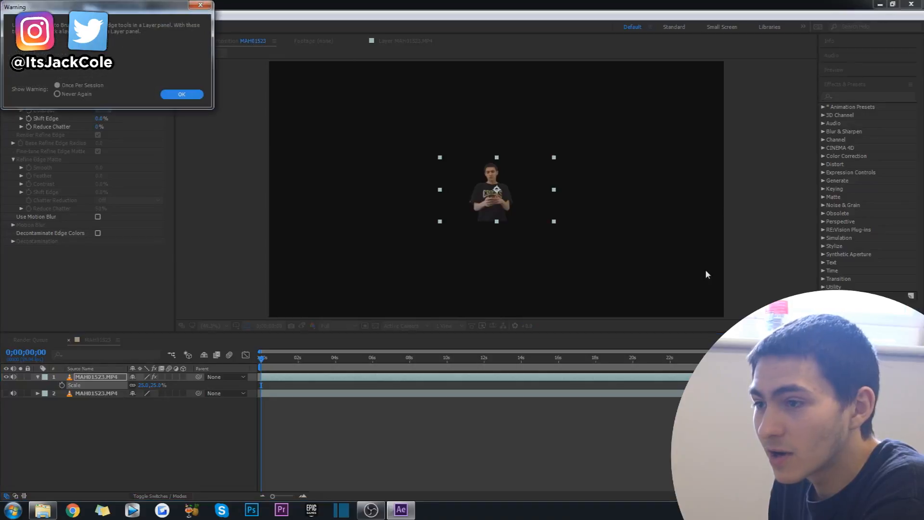
click(198, 94)
drag(518, 175, 721, 265)
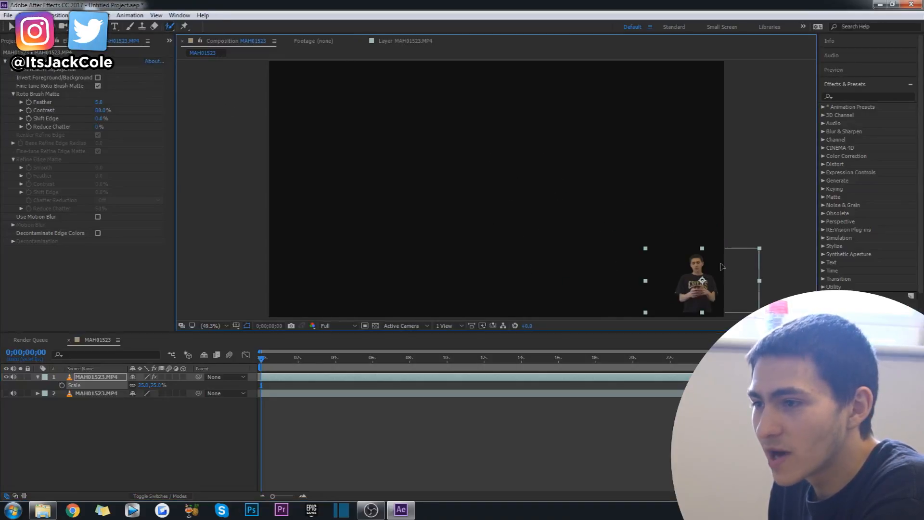
key(ctrl+z)
key(ctrl+z)
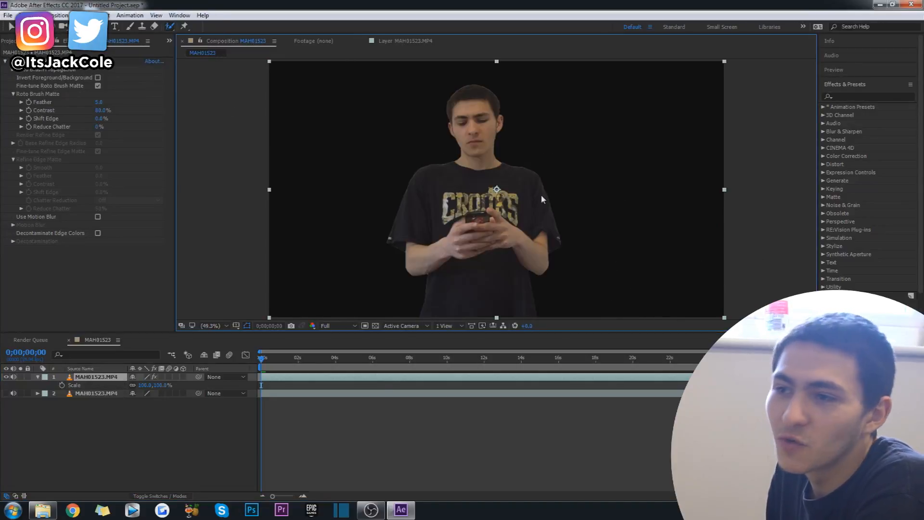
Step: Make the lower clip layer visible again, select it, and collapse the upper layer's Scale property
click(385, 435)
click(50, 386)
click(105, 383)
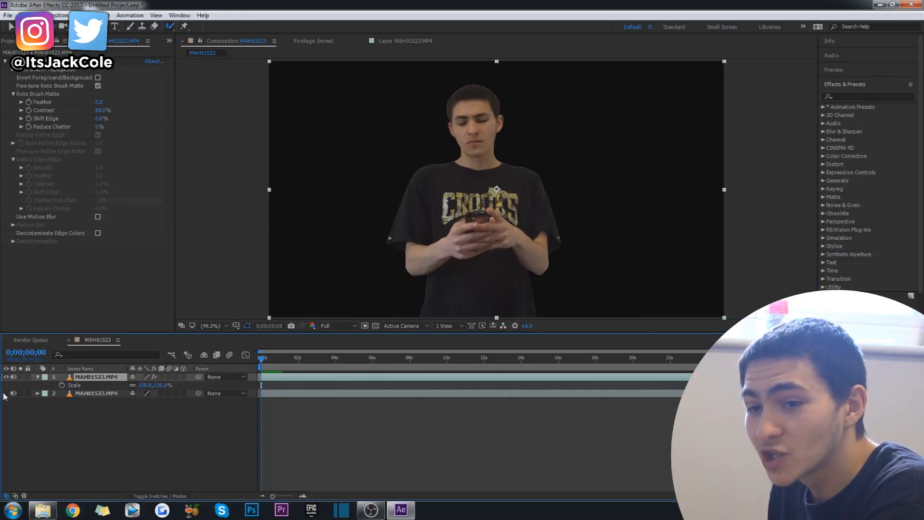
click(6, 393)
click(137, 430)
click(34, 390)
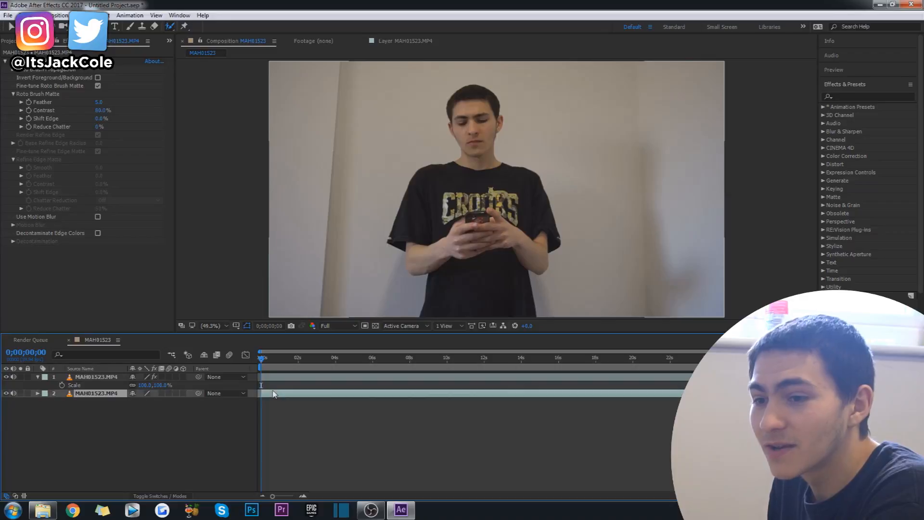
click(38, 378)
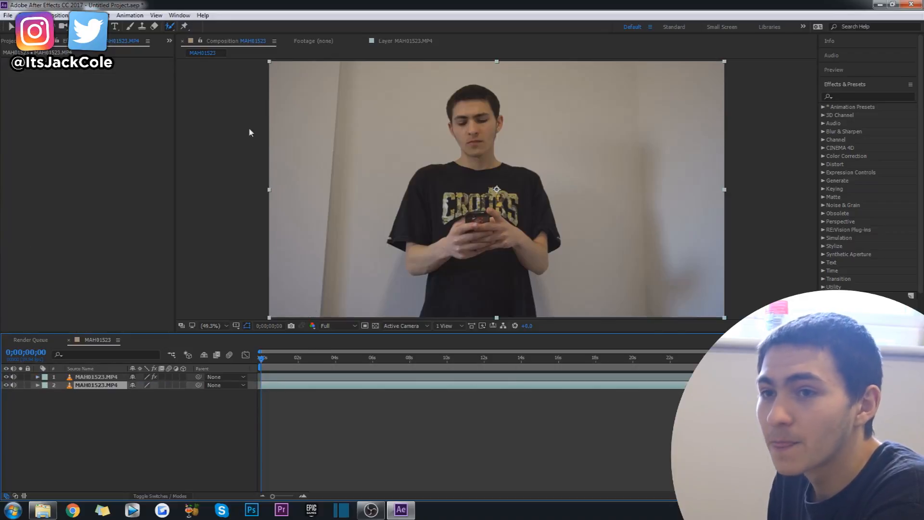
Step: Add a text layer reading TEXT between the two clip layers and enlarge its font size to about 220 px
click(115, 26)
click(479, 136)
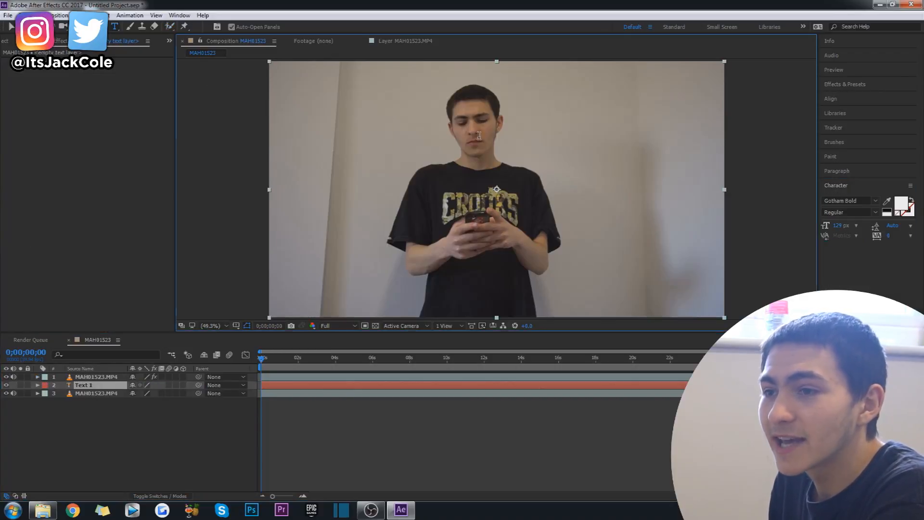
text(TEXT)
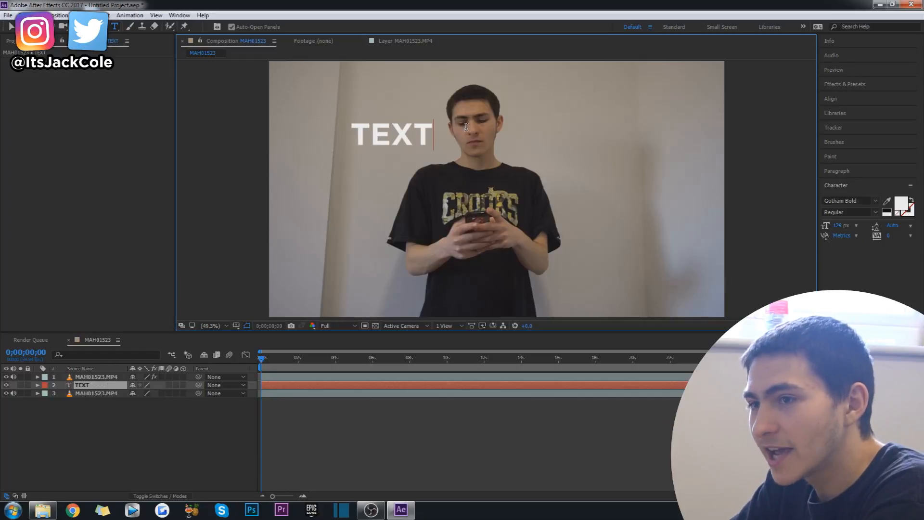
click(11, 26)
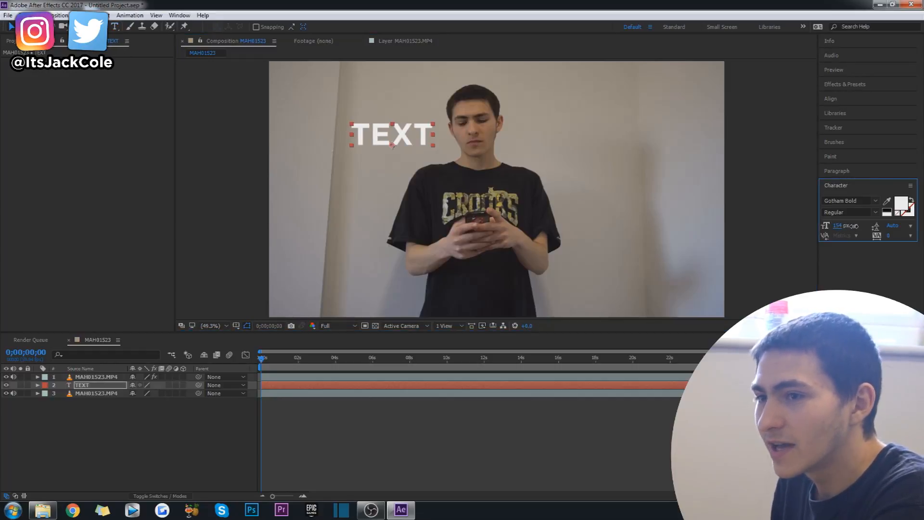
drag(884, 227, 886, 226)
click(188, 443)
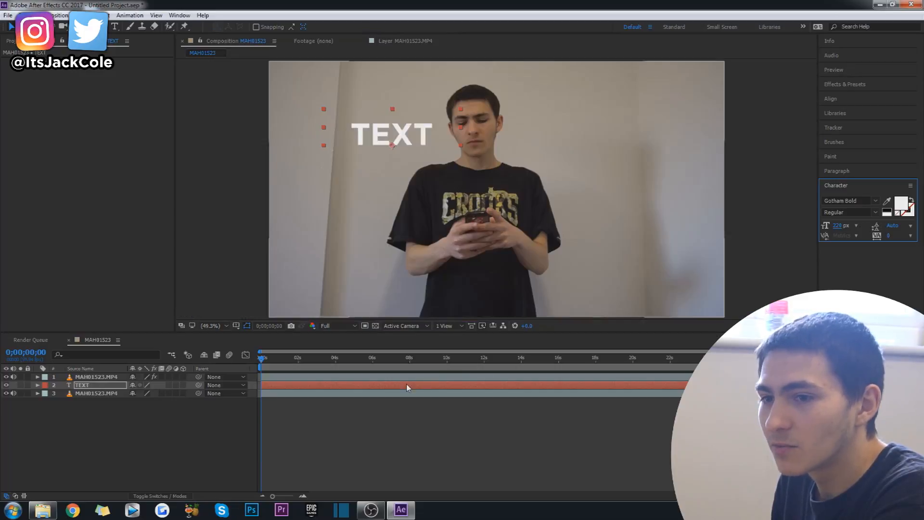
Step: Rename the bottom clip layer as BACKGROUND
click(96, 385)
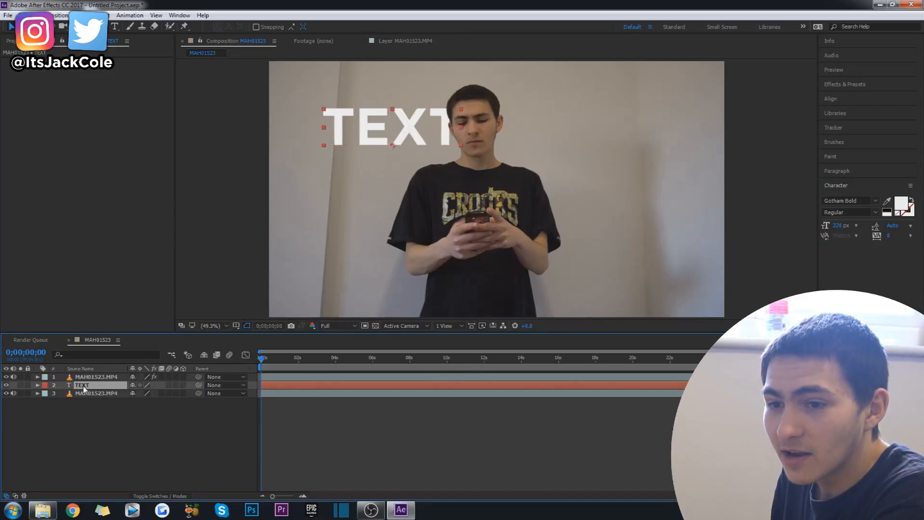
key(Return)
click(93, 383)
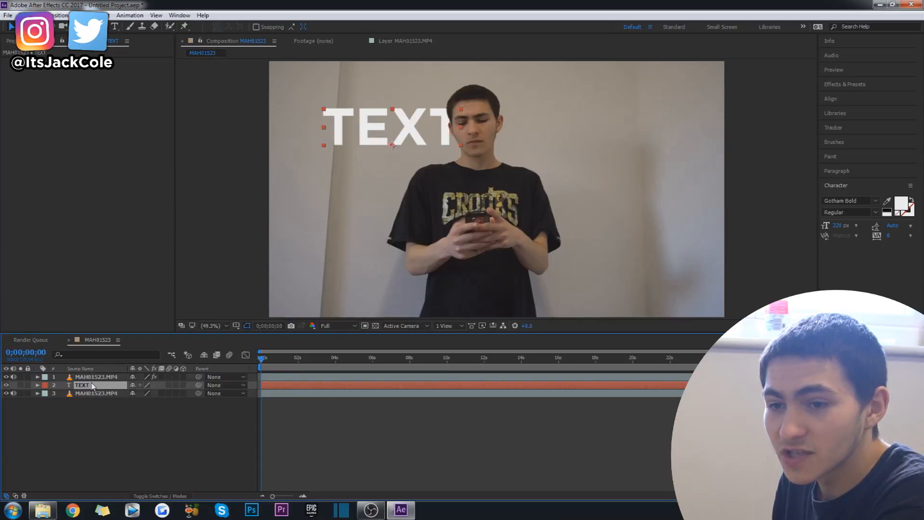
click(89, 395)
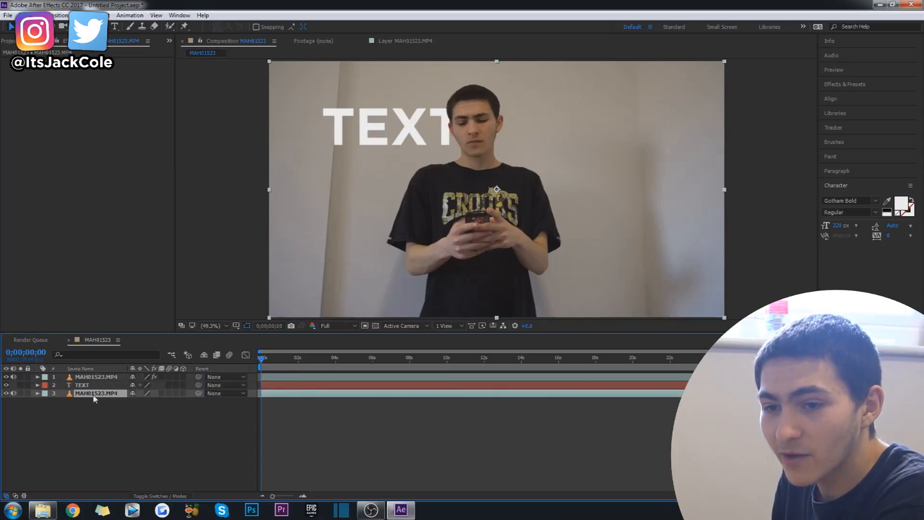
right_click(97, 396)
click(98, 391)
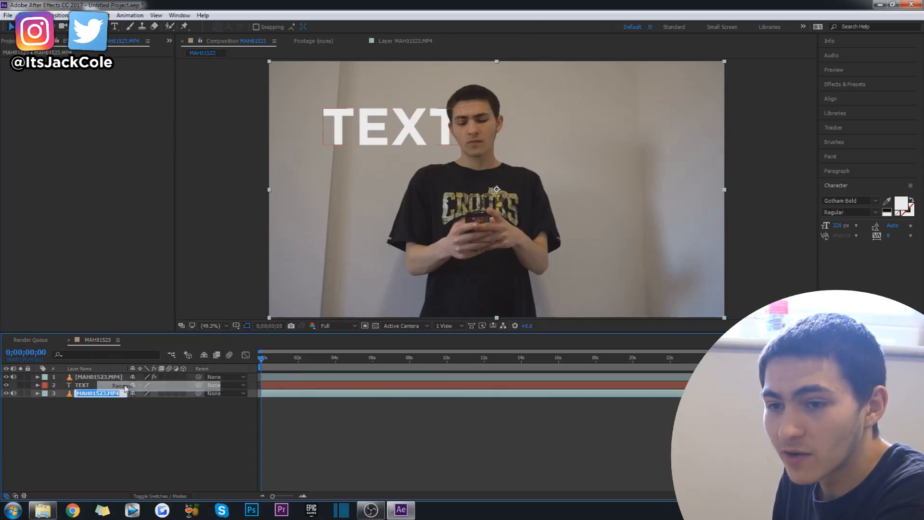
text(BACKGROUND)
key(Return)
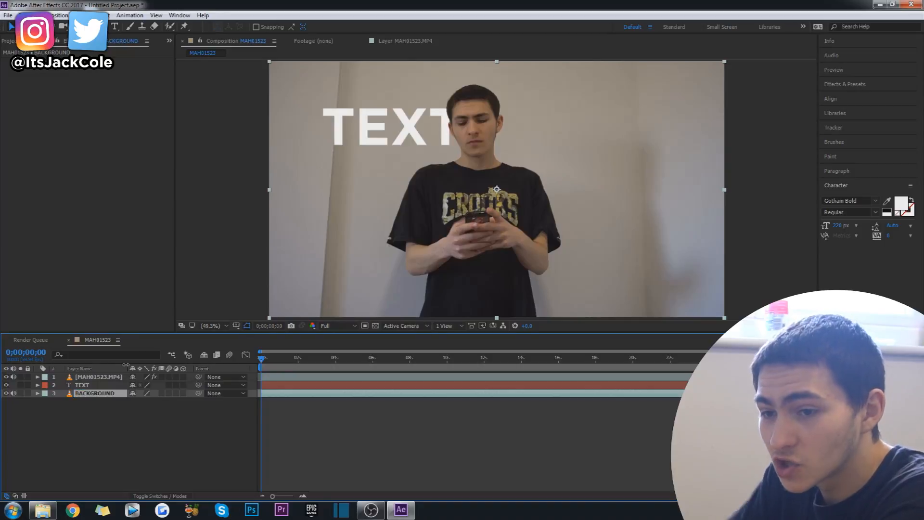
Step: Rename the top cutout layer as FOREGROUND
right_click(98, 376)
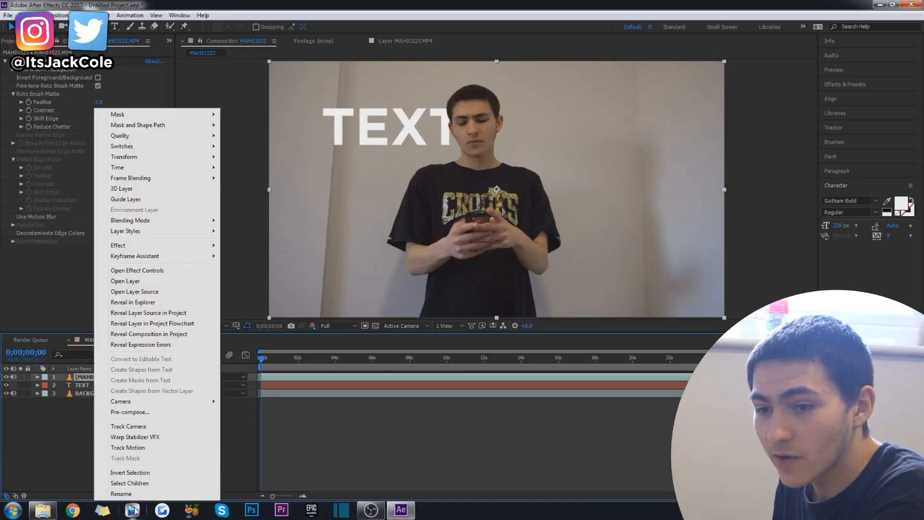
click(138, 494)
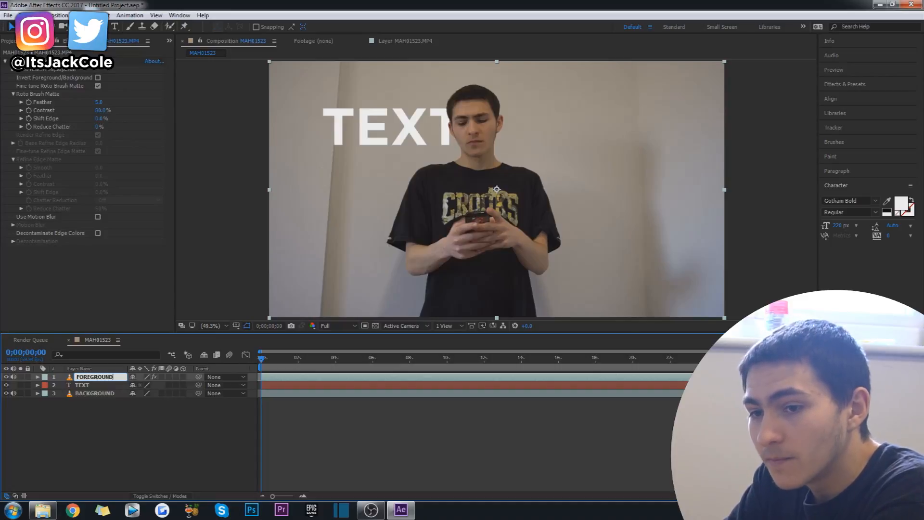
text(FOREGROUND)
key(Return)
click(184, 449)
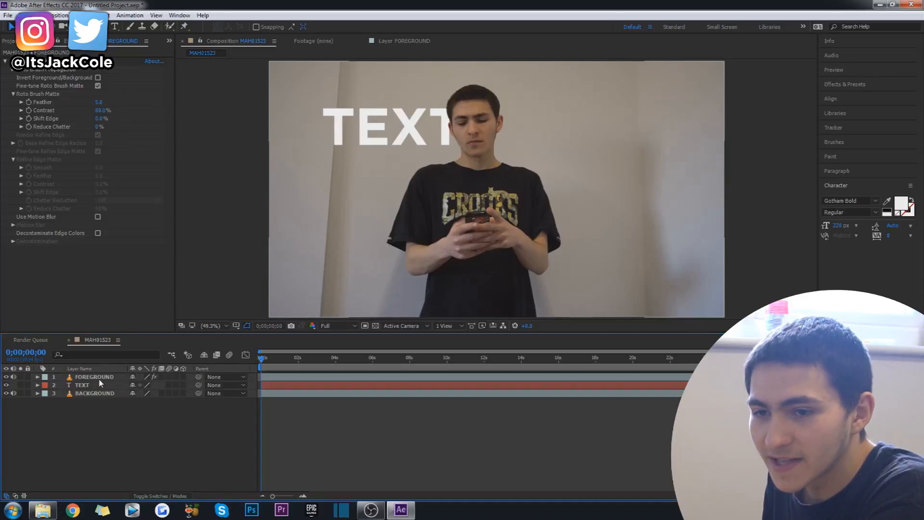
Step: Move the TEXT layer around the frame and place it directly behind the man's chest
click(95, 385)
drag(411, 119, 816, 30)
key(Caps_Lock)
key(Caps_Lock)
drag(518, 102, 592, 189)
drag(703, 130, 535, 223)
Step: Preview the composition with the text behind the man and scrub back to 0;00;00;20
click(391, 425)
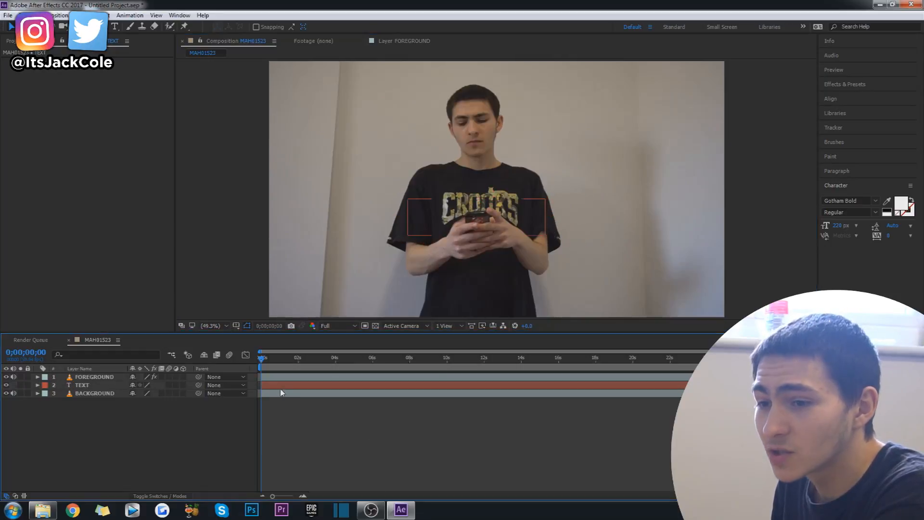
key(space)
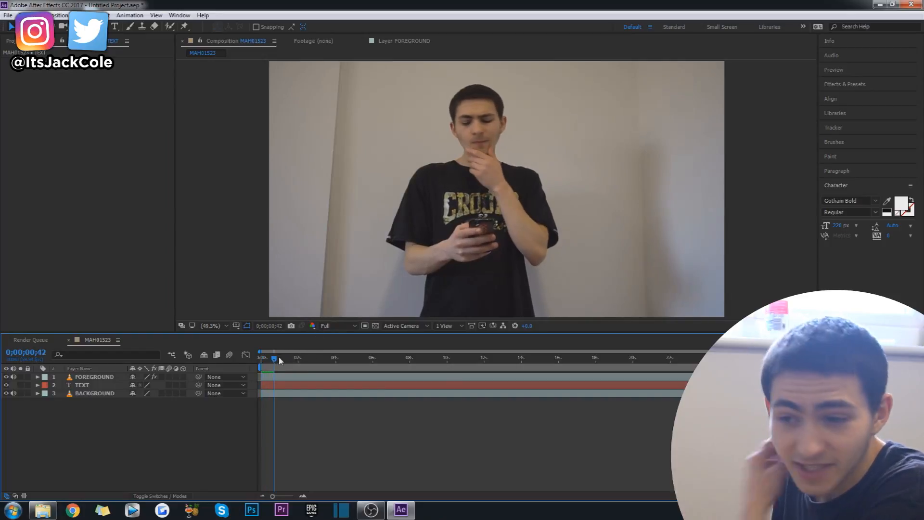
drag(276, 362, 265, 362)
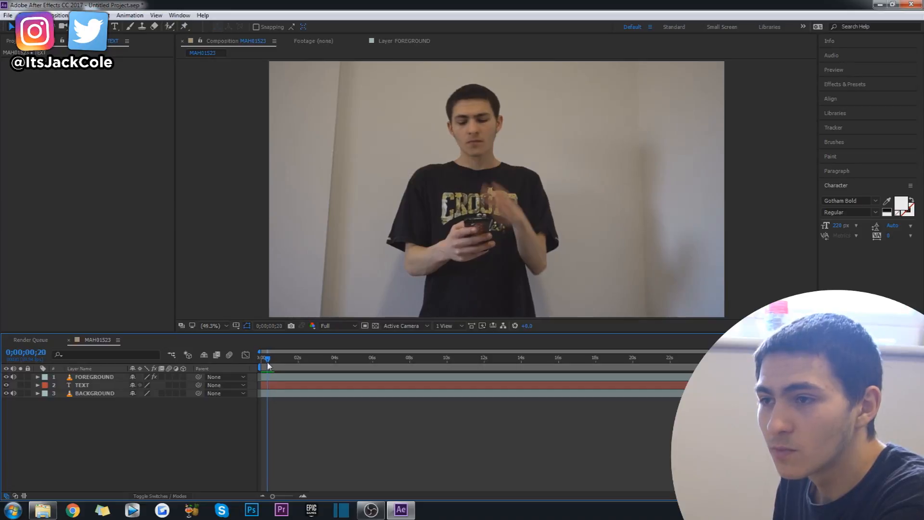
Step: Animate the TEXT layer's position from 0;00;00;14 to 0;00;00;37, sliding it sideways out from behind the man onto the wall
click(283, 388)
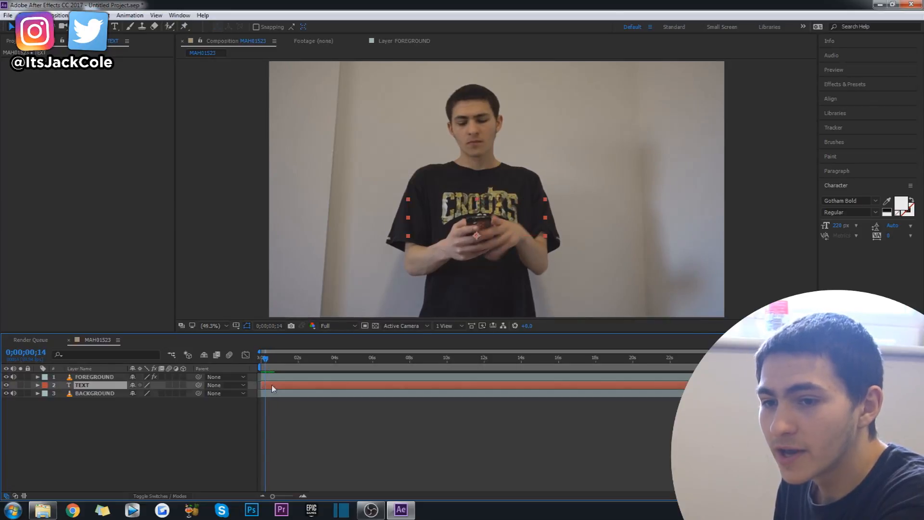
key(p)
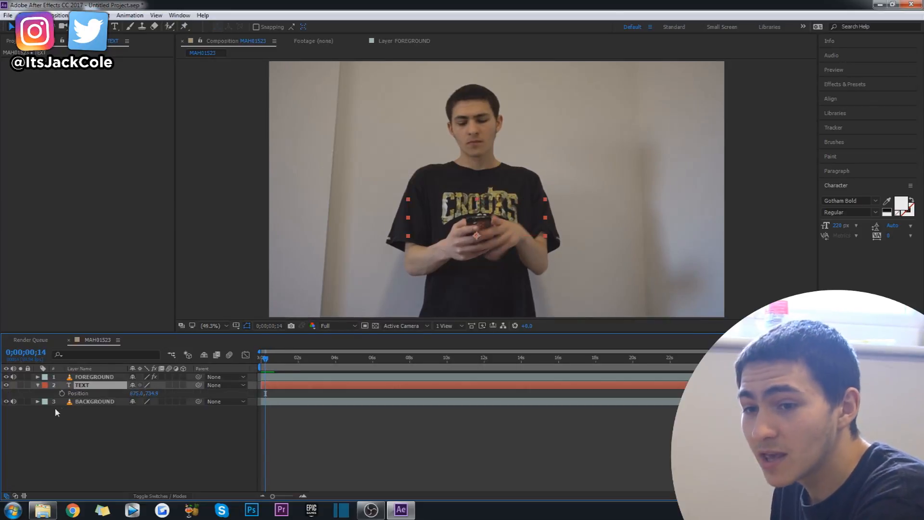
drag(266, 362, 273, 363)
drag(518, 221, 653, 229)
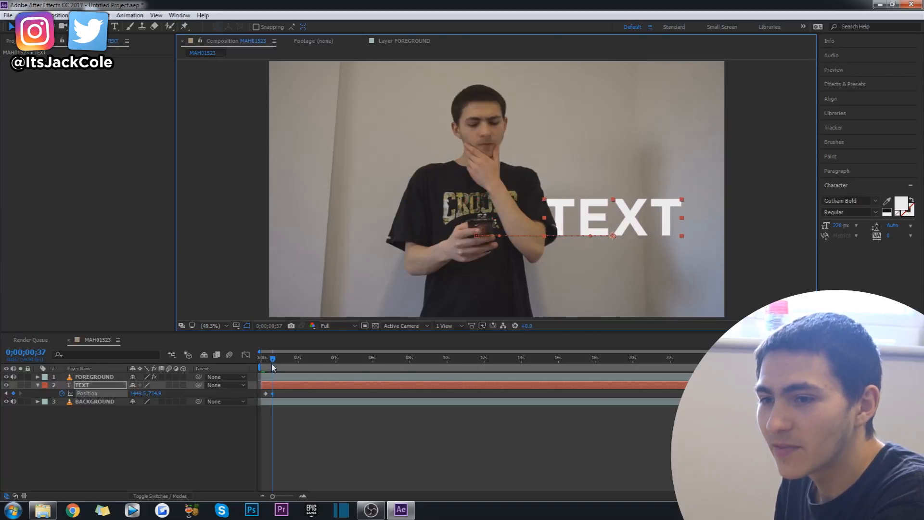
Step: Play back the sideways text slide from the start of the composition twice
key(Home)
click(310, 467)
key(space)
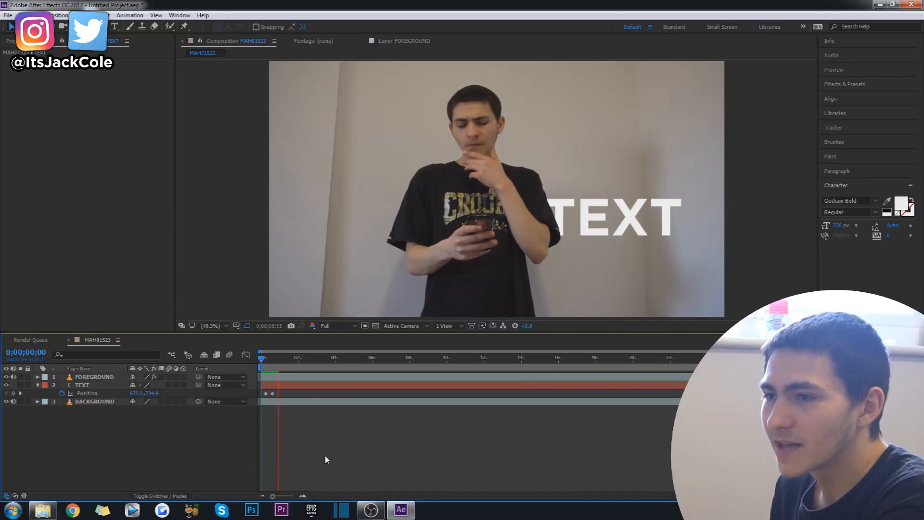
key(space)
click(614, 223)
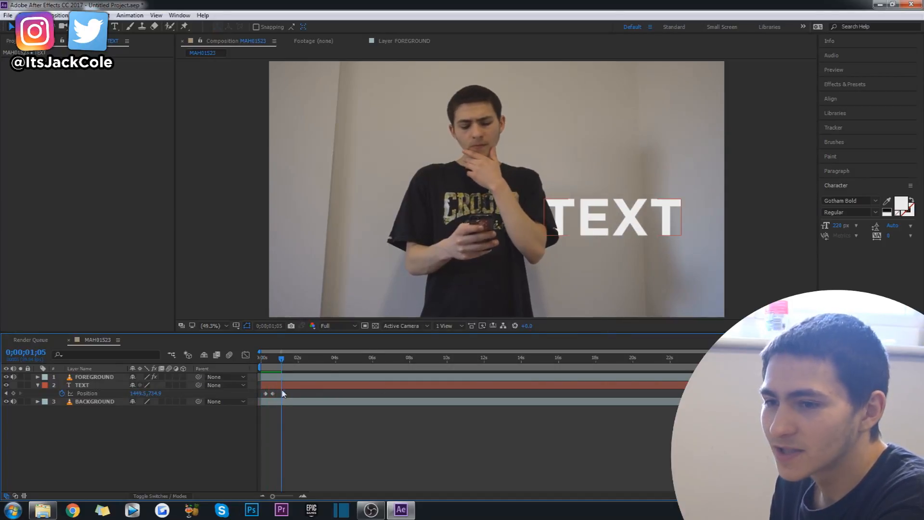
drag(277, 359, 273, 359)
click(256, 361)
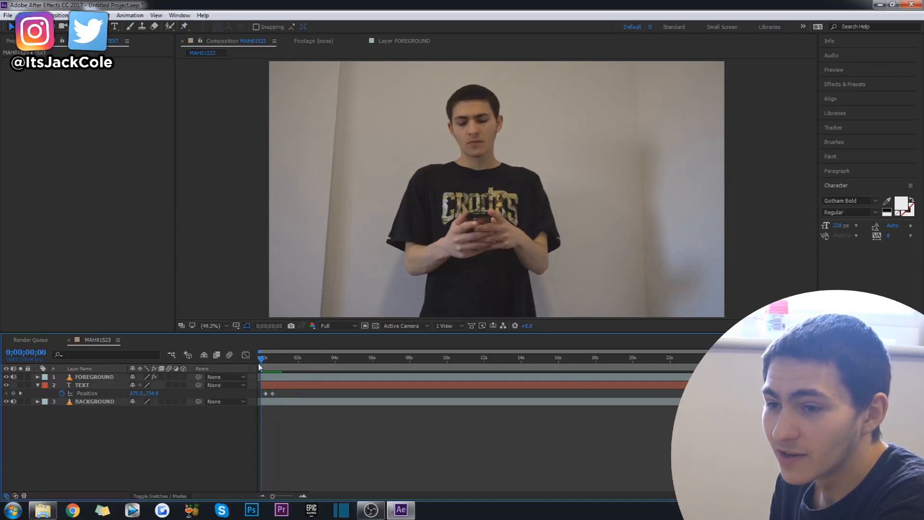
key(space)
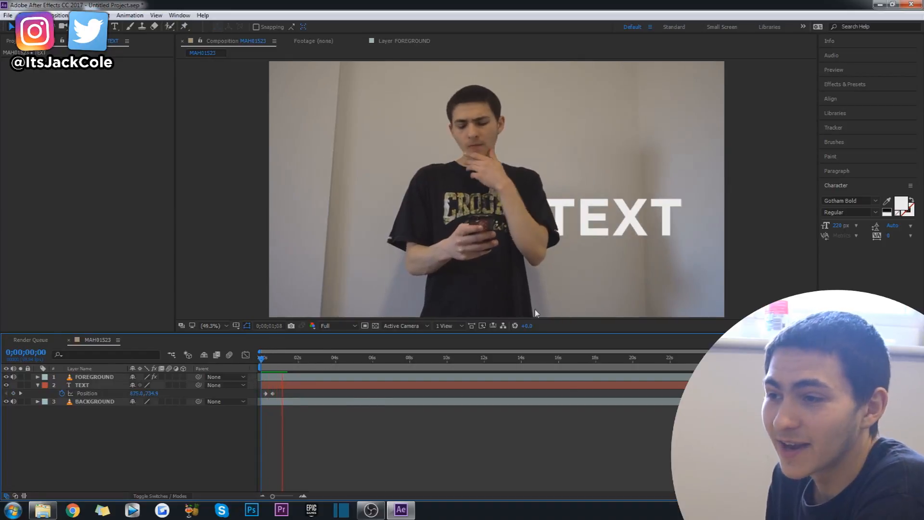
key(space)
Step: Scale the TEXT layer up to 223%
click(282, 384)
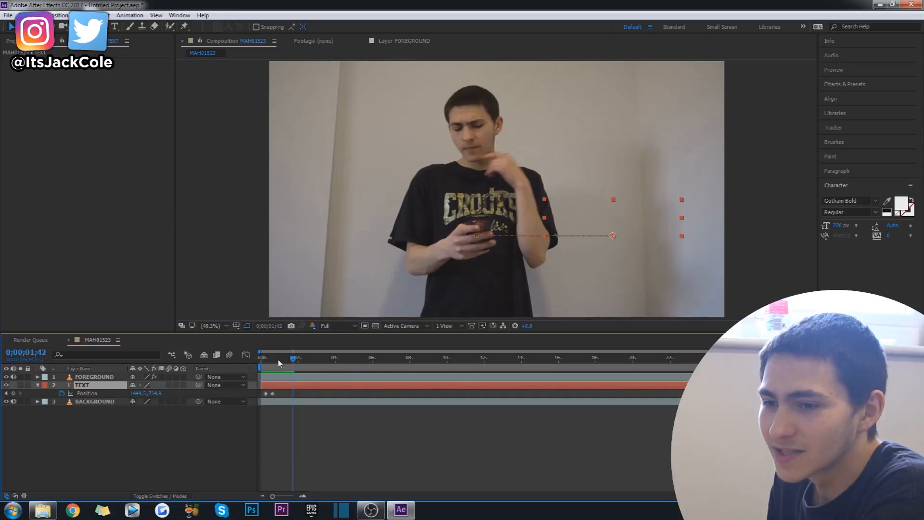
drag(278, 362, 274, 362)
key(s)
drag(146, 393, 205, 391)
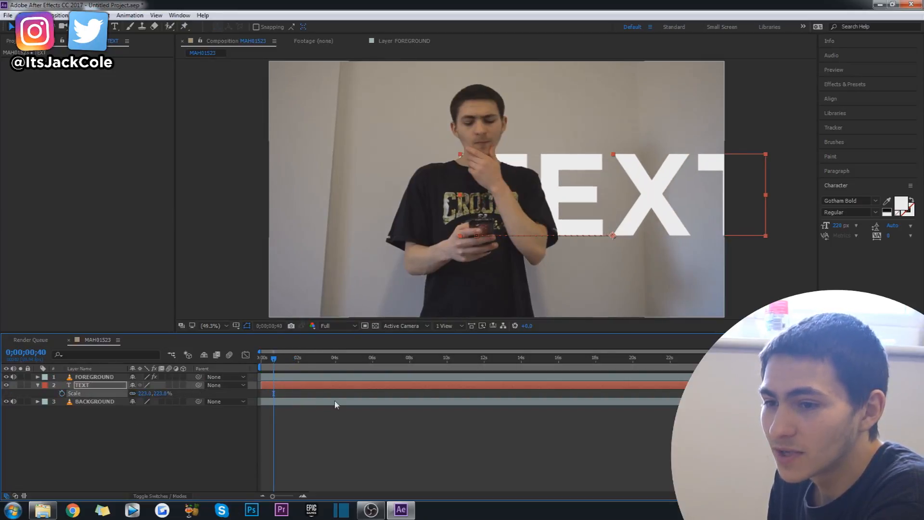
Step: Remove the TEXT layer's position keyframes at 0;00;00;14 so it stays centred behind the man
key(bracketleft)
key(p)
mouse_move(283, 358)
mouse_down()
mouse_move(293, 386)
mouse_move(268, 364)
mouse_up()
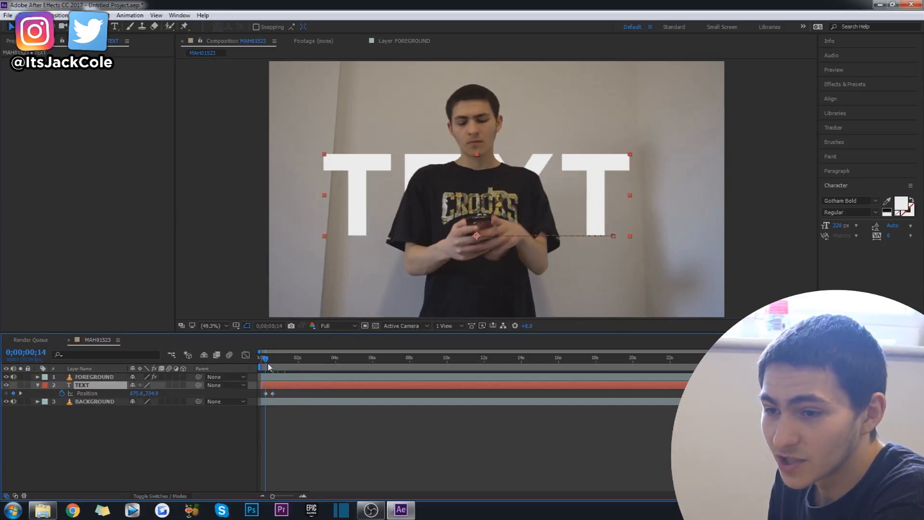
click(62, 393)
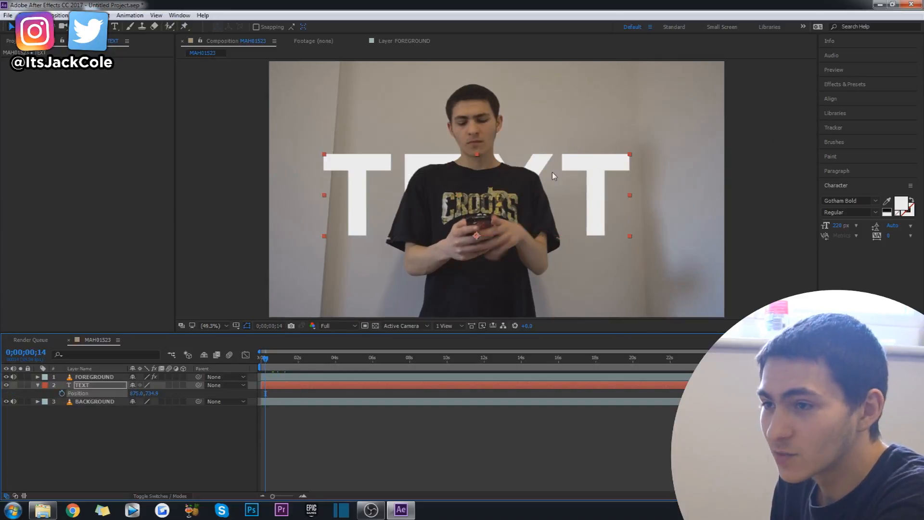
Step: Keyframe the TEXT layer's scale to grow from 71% at 0;00;00;12 to 223% at 0;00;00;40
key(s)
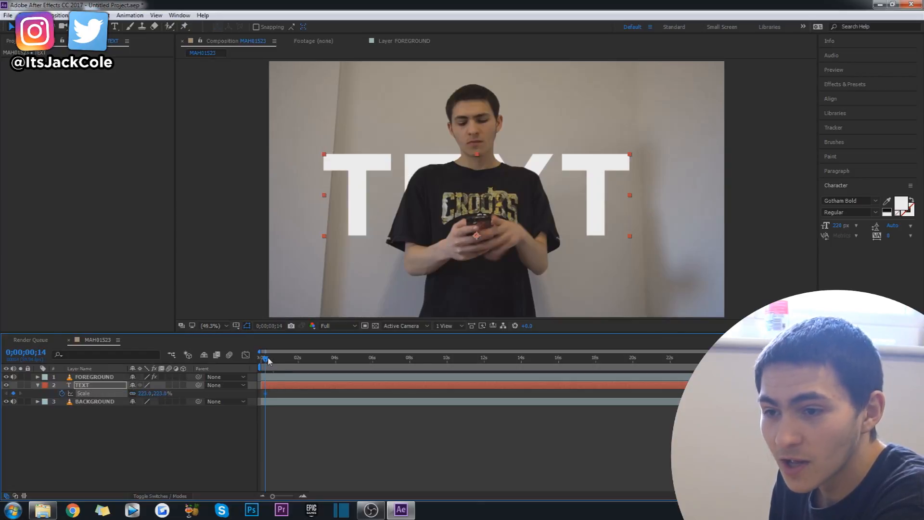
key(space)
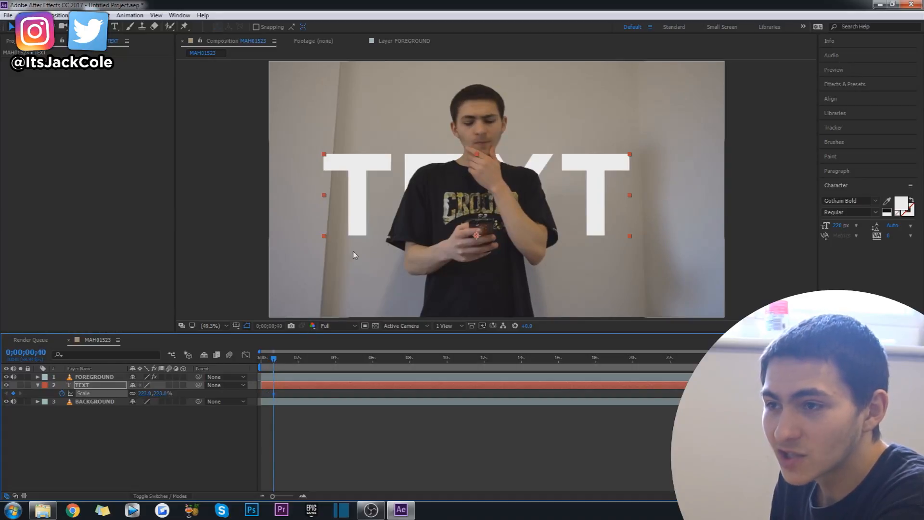
drag(273, 361, 266, 360)
drag(144, 393, 107, 413)
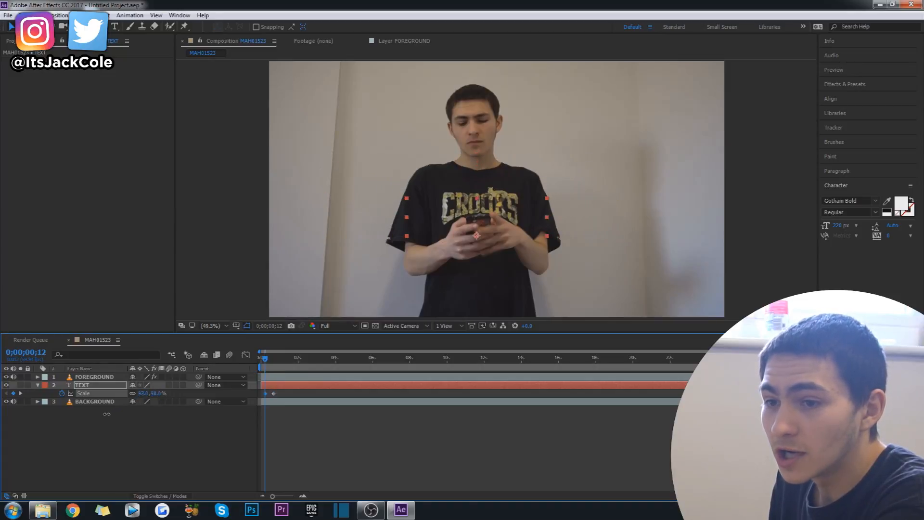
click(197, 435)
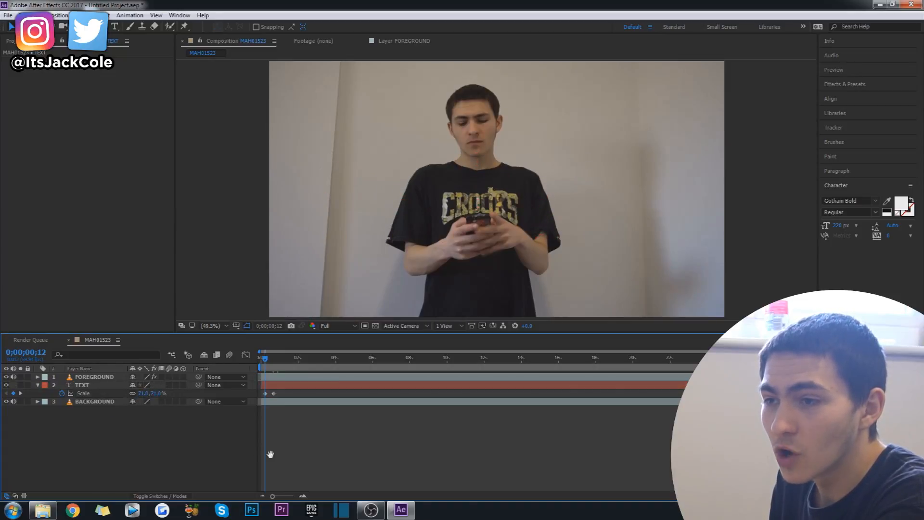
Step: Shrink the TEXT layer's starting scale at 0;00;00;12 to almost nothing and preview the growth
key(space)
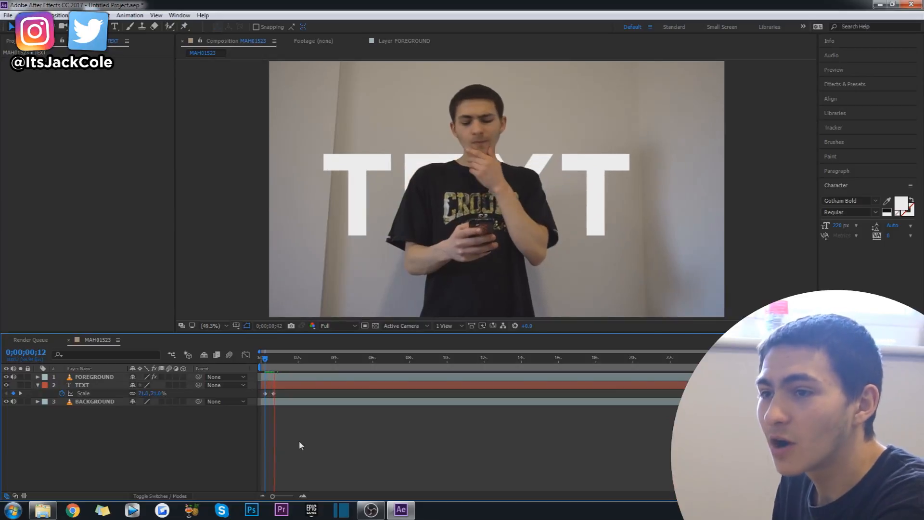
click(266, 362)
drag(146, 394, 121, 406)
key(space)
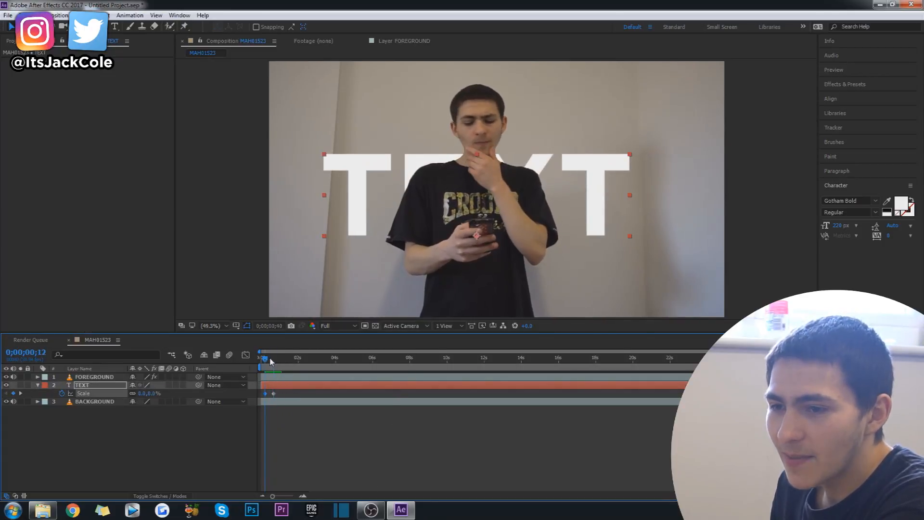
key(space)
Step: Keyframe the TEXT layer's position from 0;00;00;12, raising it behind the man's head by the time the scale growth ends
key(p)
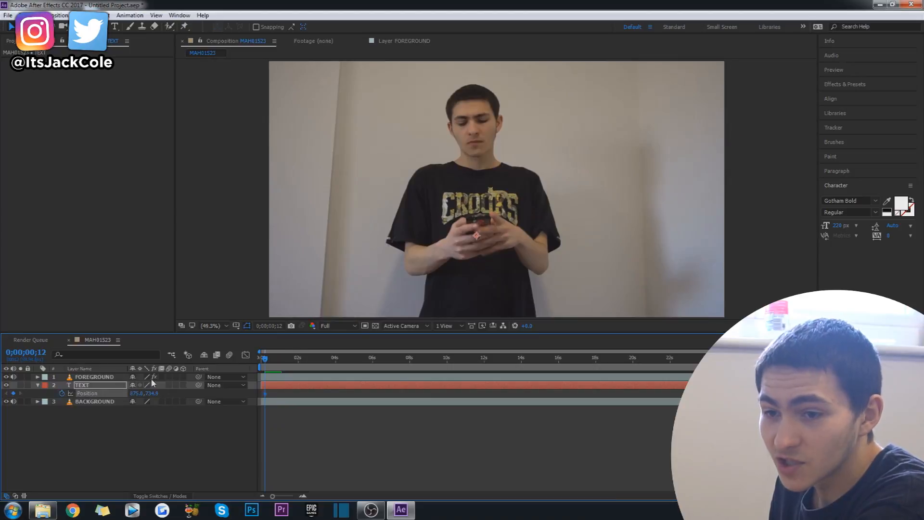
drag(263, 359, 273, 358)
click(588, 181)
drag(588, 182, 588, 117)
Step: Play the composition from the start to check the text growing and rising behind the man
drag(265, 366, 259, 366)
click(398, 472)
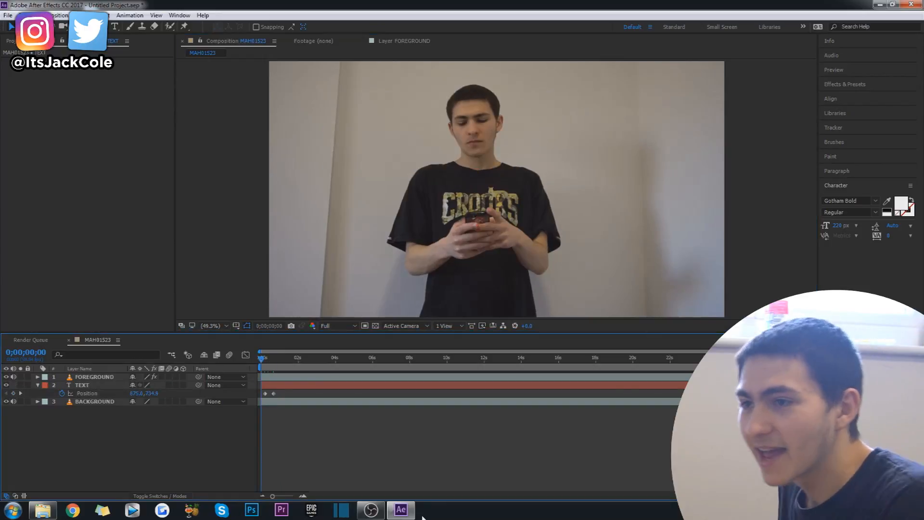
key(space)
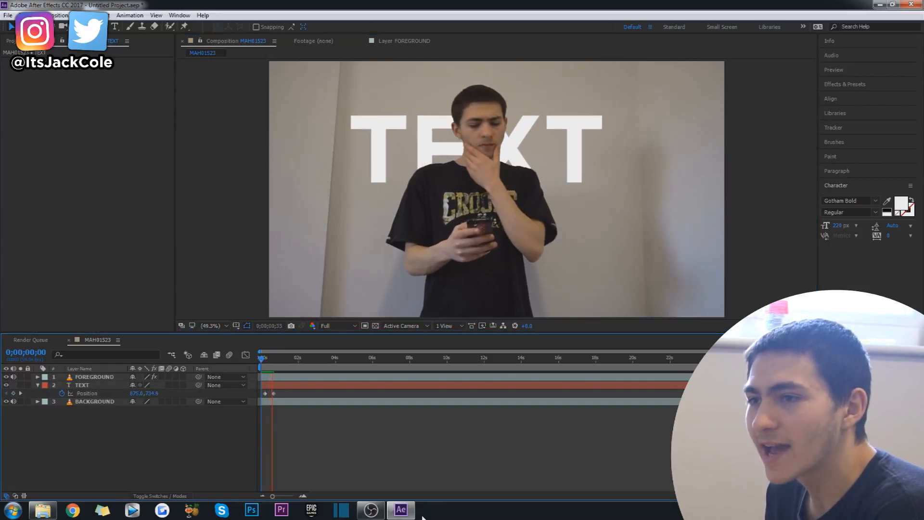
key(space)
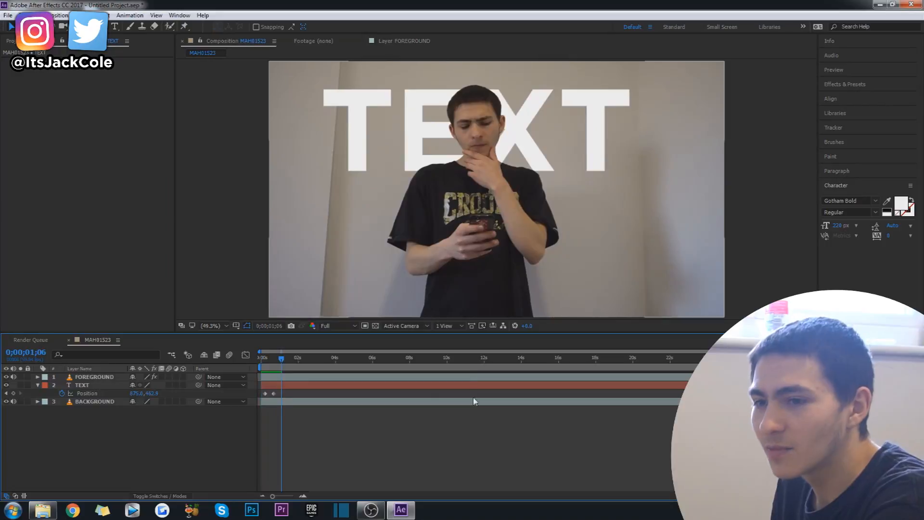
Step: Find the shadow effects and apply Drop Shadow to the TEXT layer
click(474, 385)
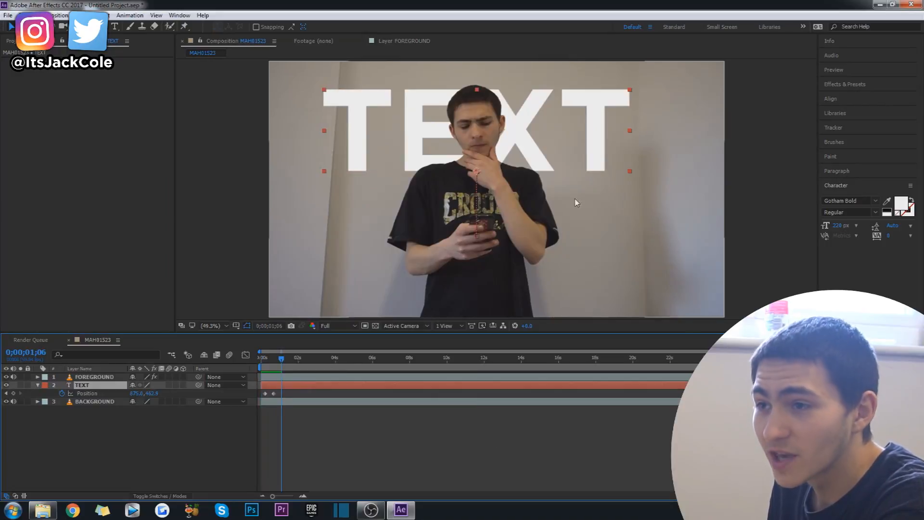
click(850, 84)
text(shadow)
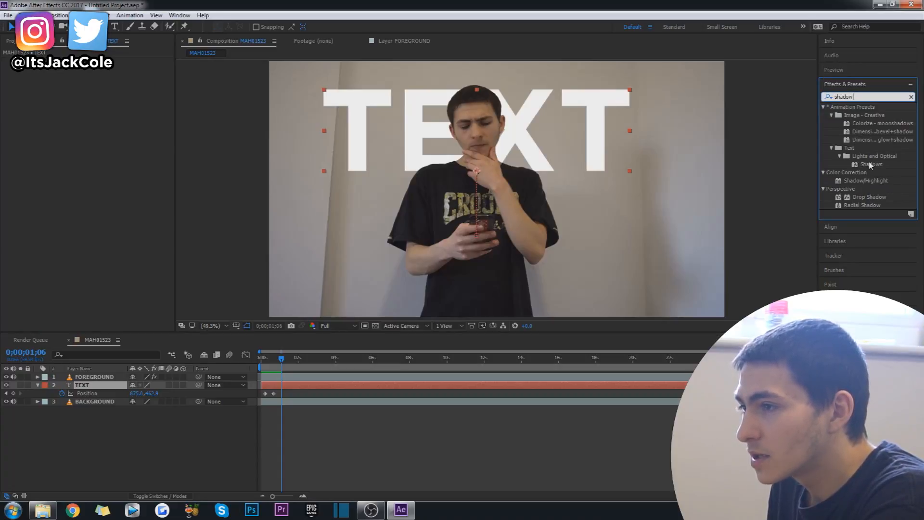
drag(870, 201, 318, 391)
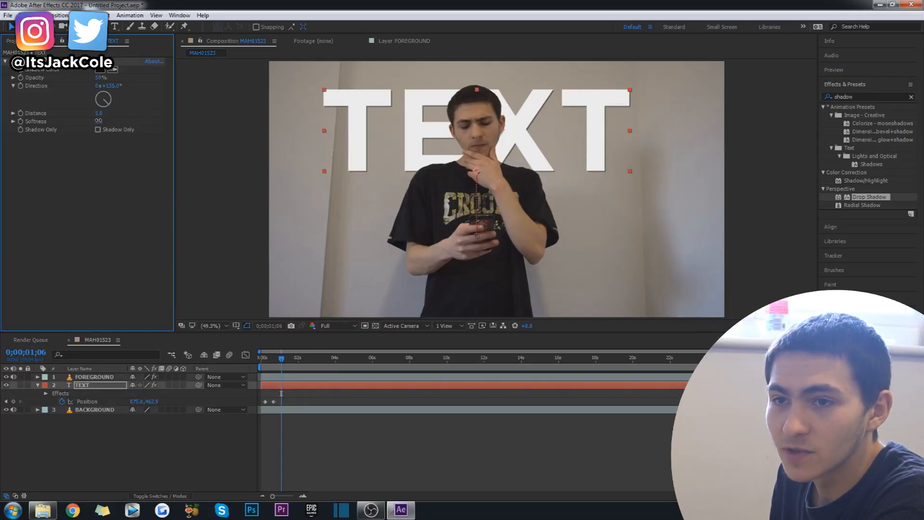
Step: Set the drop shadow's distance to 8, softness to 13 and opacity to 98%
mouse_move(100, 115)
mouse_down()
mouse_move(115, 115)
mouse_move(104, 115)
mouse_up()
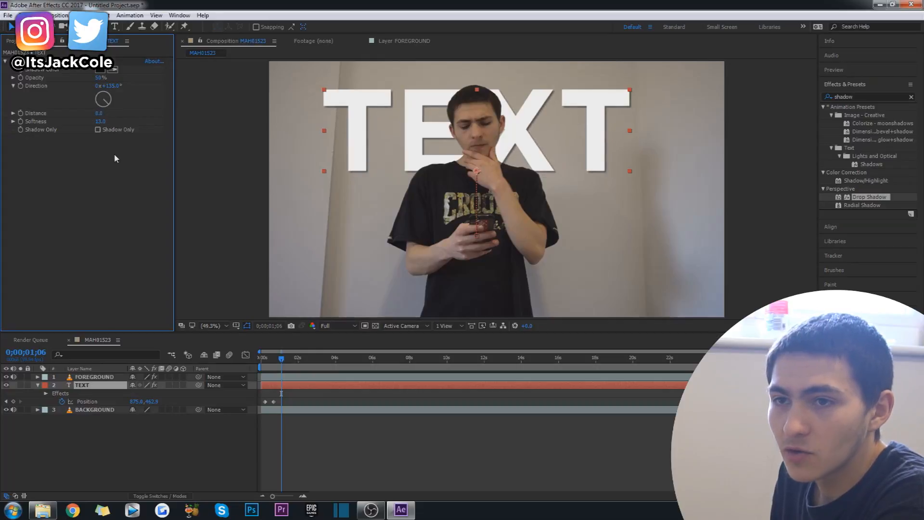
drag(98, 82, 139, 83)
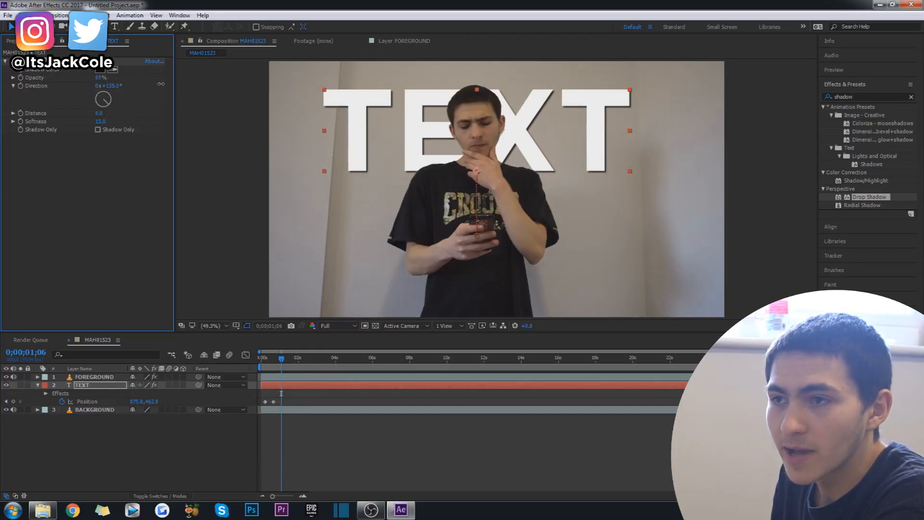
click(112, 222)
Step: Preview the shadowed text animation from the start of the composition
drag(282, 360, 257, 363)
click(368, 461)
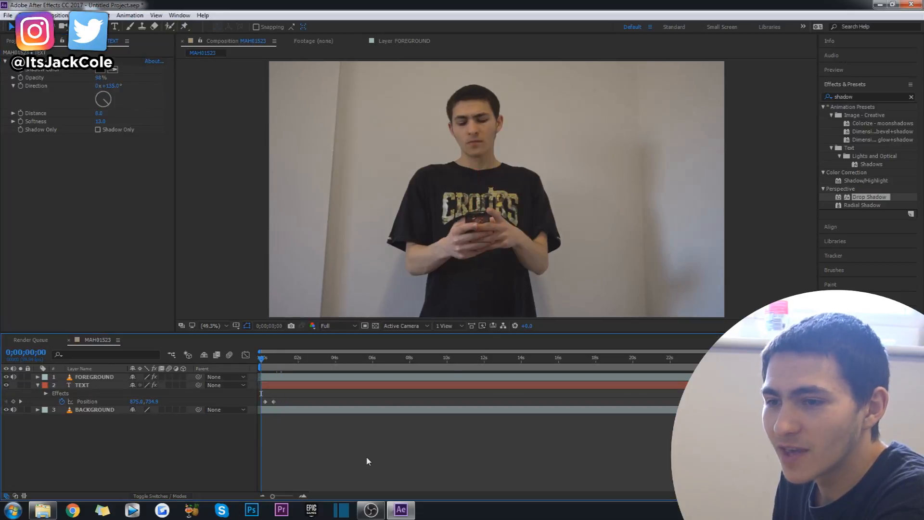
key(space)
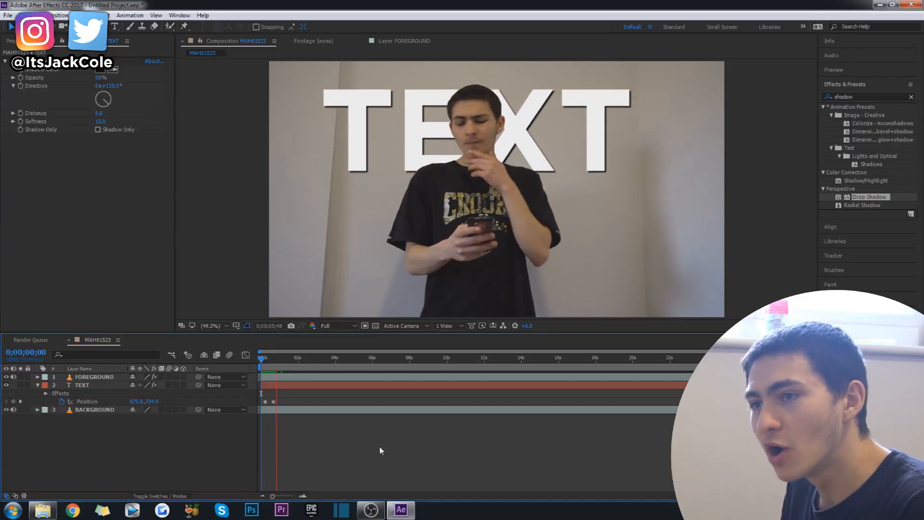
Step: Add position keyframes moving the TEXT layer to the frame's lower-right corner at 0;00;00;57, then up and left by about 2 seconds
click(340, 385)
drag(645, 200, 745, 271)
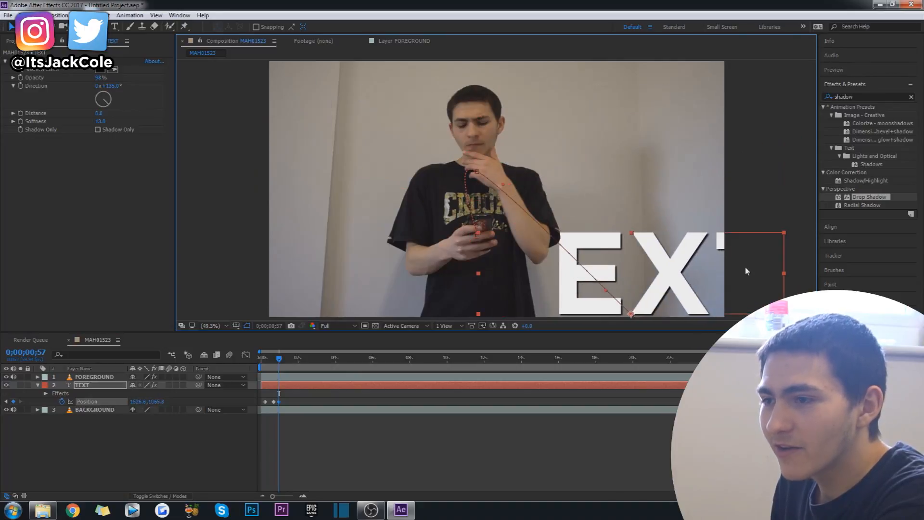
drag(289, 360, 299, 362)
drag(665, 287, 412, 157)
Step: Play back the text's full motion path twice from the start of the composition
key(Home)
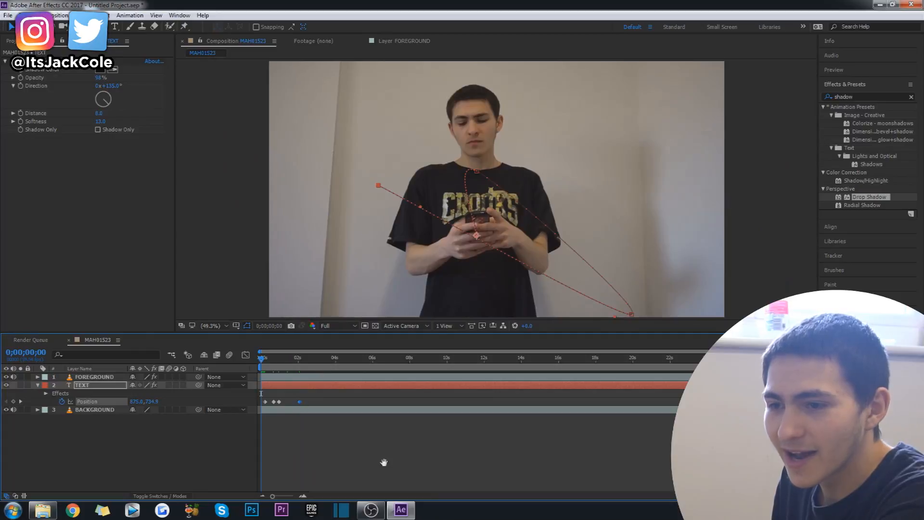
key(space)
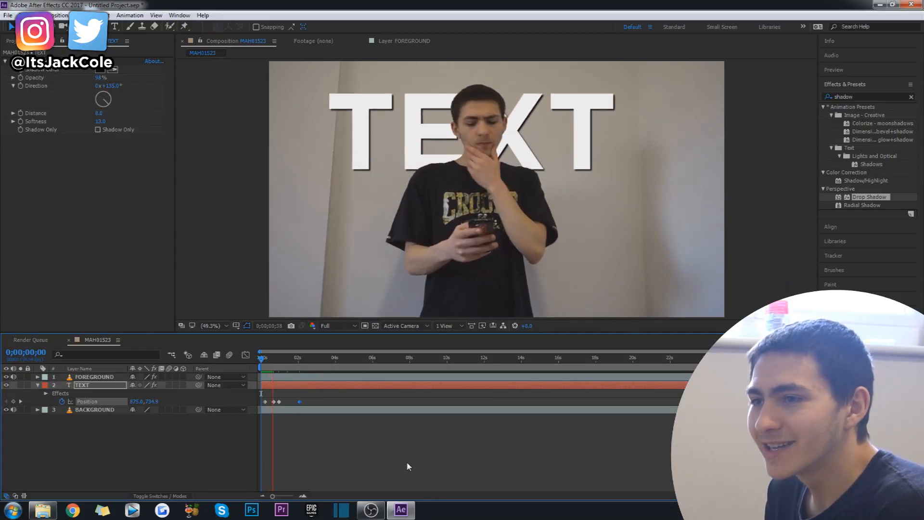
key(space)
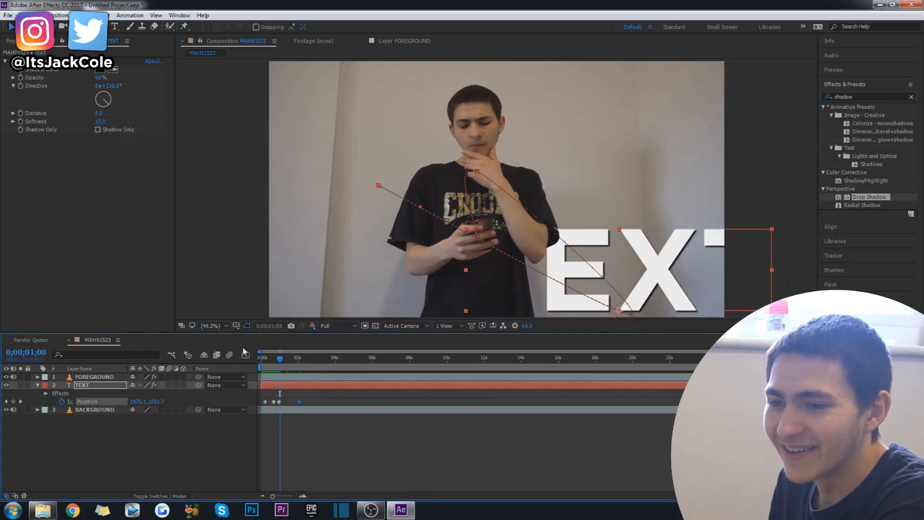
drag(278, 360, 260, 361)
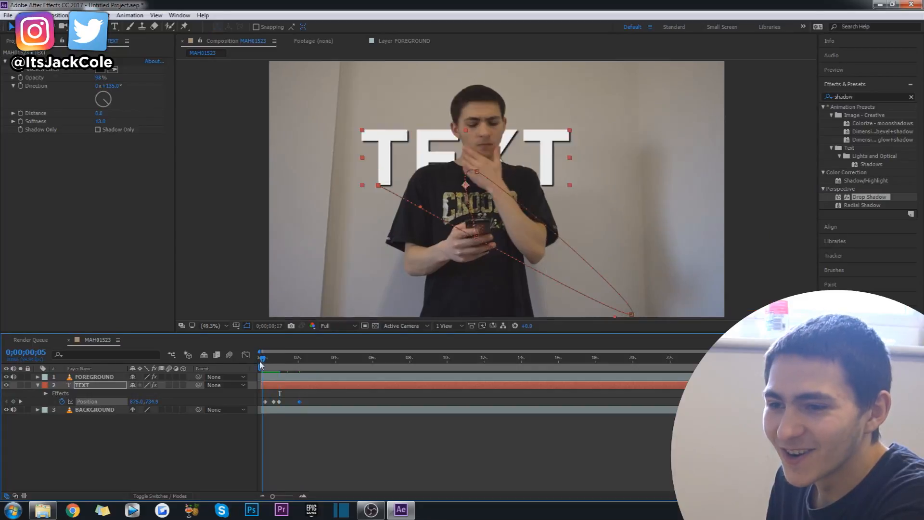
click(385, 461)
key(space)
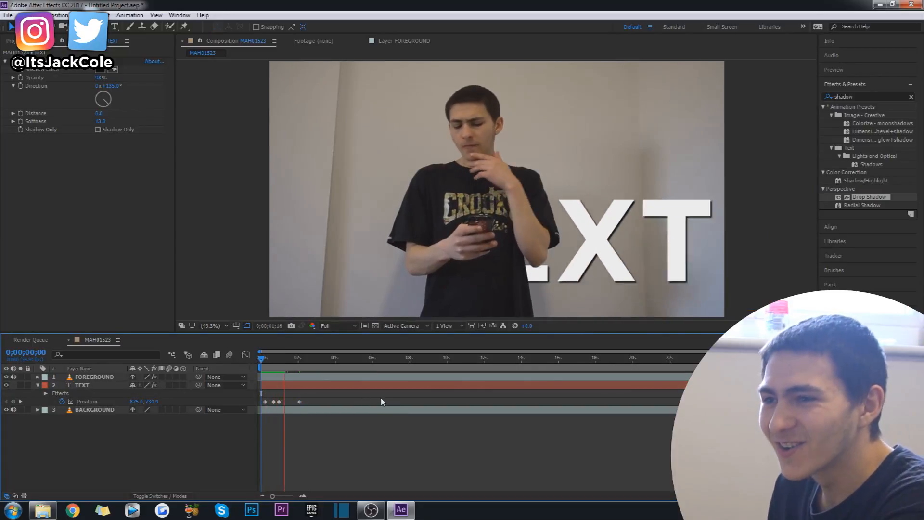
click(295, 357)
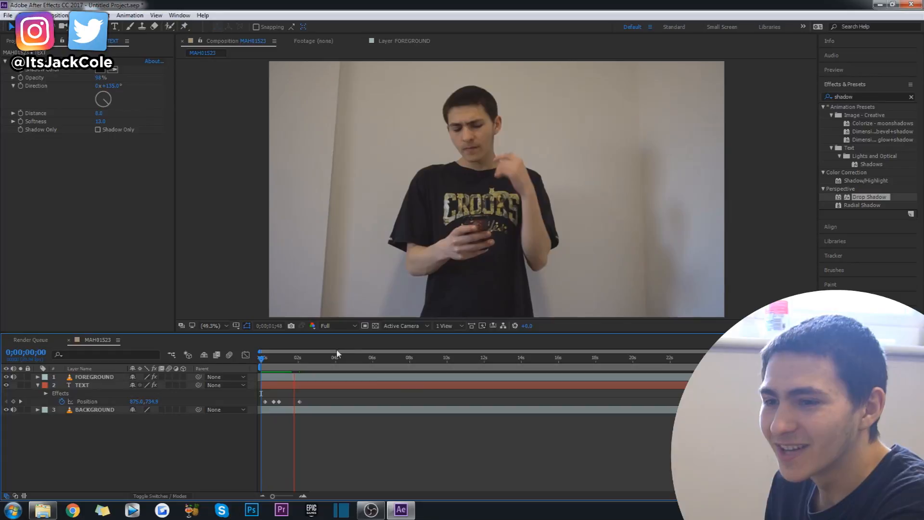
Step: Restore the man's Roto Brush selection on the FOREGROUND layer with strokes low on his torso at 0;00;01;40 and 0;00;02;00
double_click(303, 379)
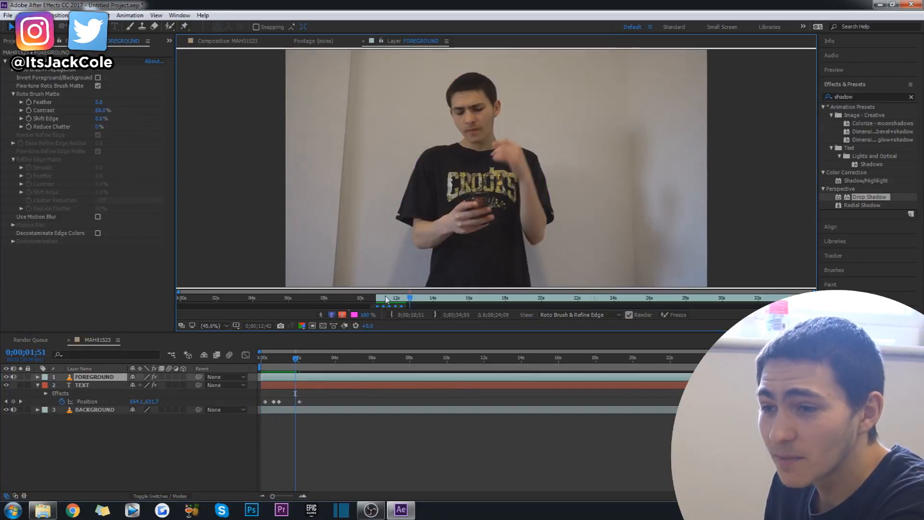
click(404, 298)
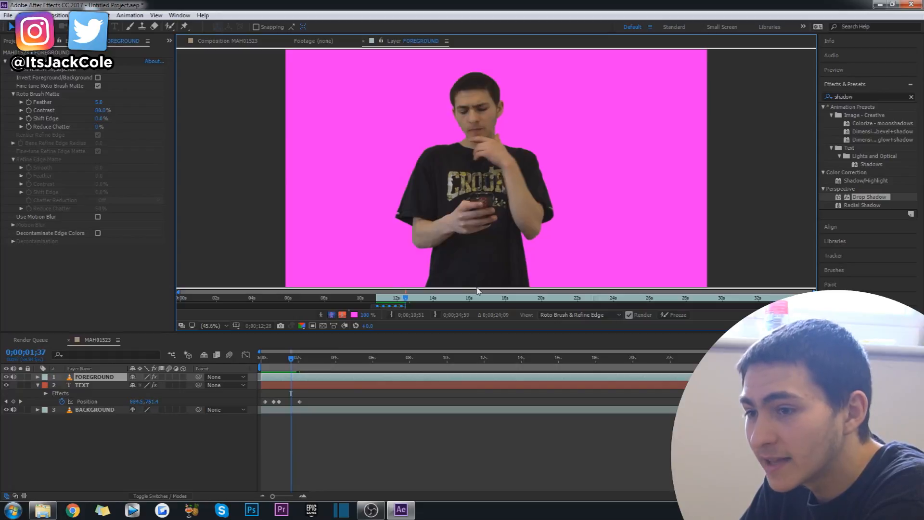
key(Page_Down)
key(Page_Down)
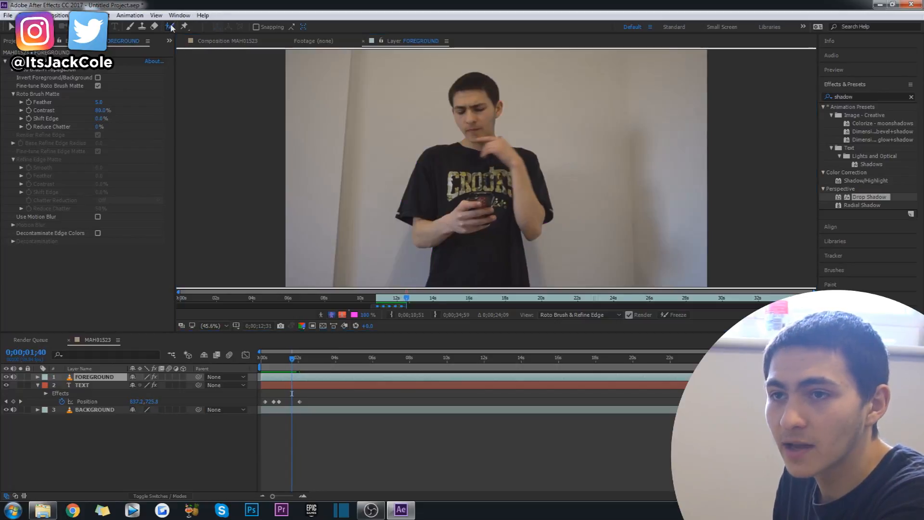
drag(475, 289, 475, 291)
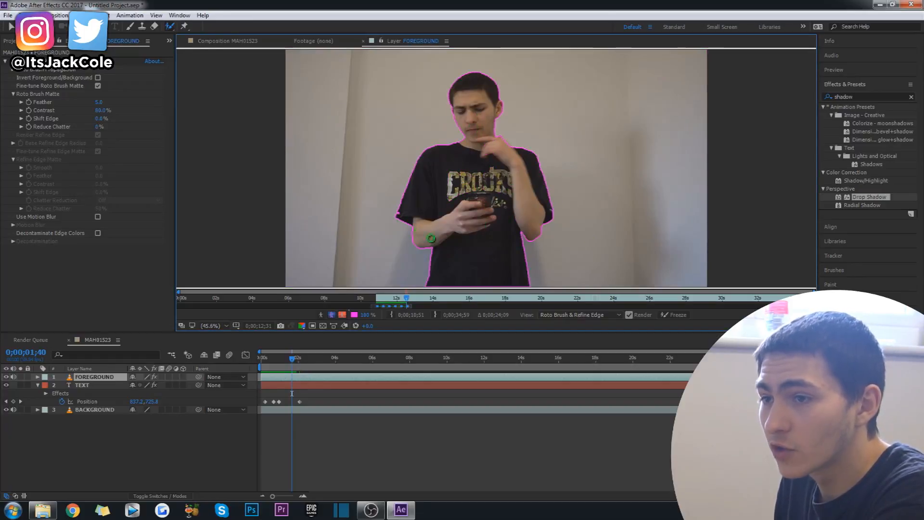
key(space)
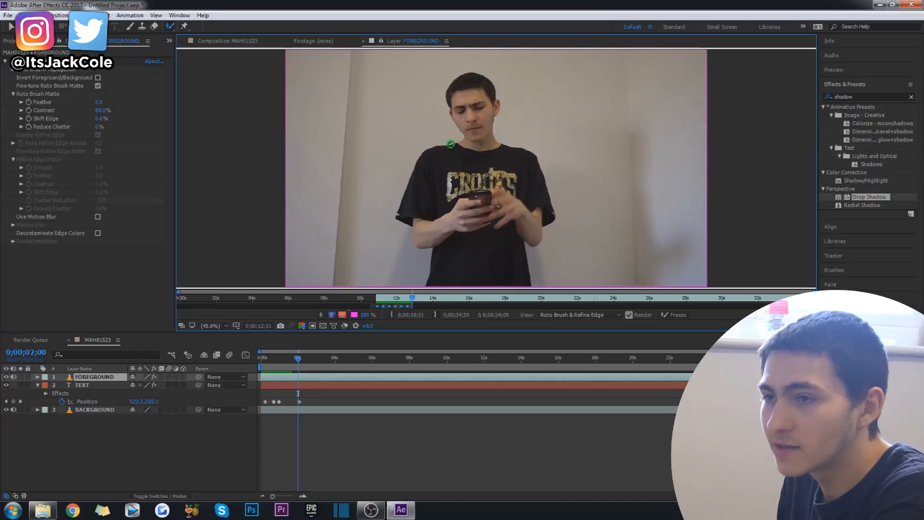
drag(483, 282, 482, 284)
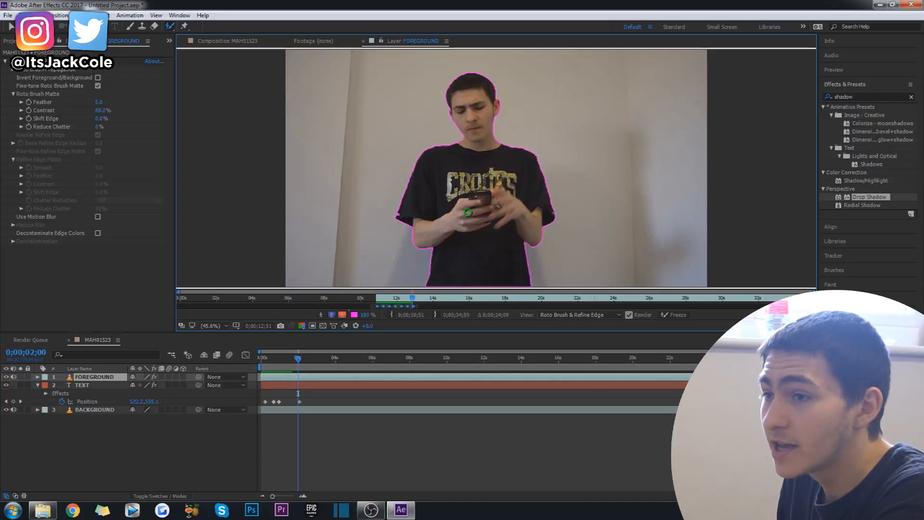
Step: Step through the FOREGROUND layer's frames around and beyond 0;00;02;00 to check the roto outline around the man
key(Page_Up)
key(Page_Up)
key(Page_Up)
key(Page_Up)
key(Page_Up)
key(Page_Up)
key(Page_Up)
key(Page_Up)
key(Page_Up)
key(Page_Up)
key(Page_Up)
key(Page_Up)
key(Page_Up)
key(Page_Up)
key(Page_Up)
key(Page_Up)
key(Page_Up)
key(Page_Up)
key(Page_Up)
key(Page_Up)
key(Page_Down)
key(Page_Down)
key(Page_Down)
key(Page_Down)
key(Page_Down)
key(Page_Down)
key(Page_Down)
key(Page_Down)
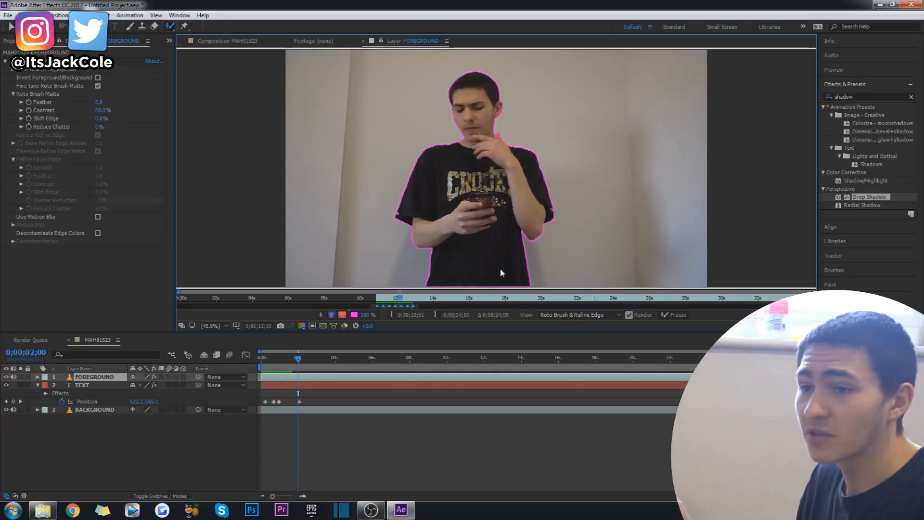
key(Page_Down)
key(Page_Down)
key(Page_Down)
key(Page_Down)
key(Page_Down)
key(Page_Down)
key(Page_Down)
key(Page_Down)
key(Page_Down)
key(Page_Down)
key(Page_Down)
key(Page_Down)
key(Page_Down)
key(Page_Down)
key(Page_Down)
key(Page_Down)
key(Page_Down)
key(Page_Down)
key(Page_Down)
key(Page_Down)
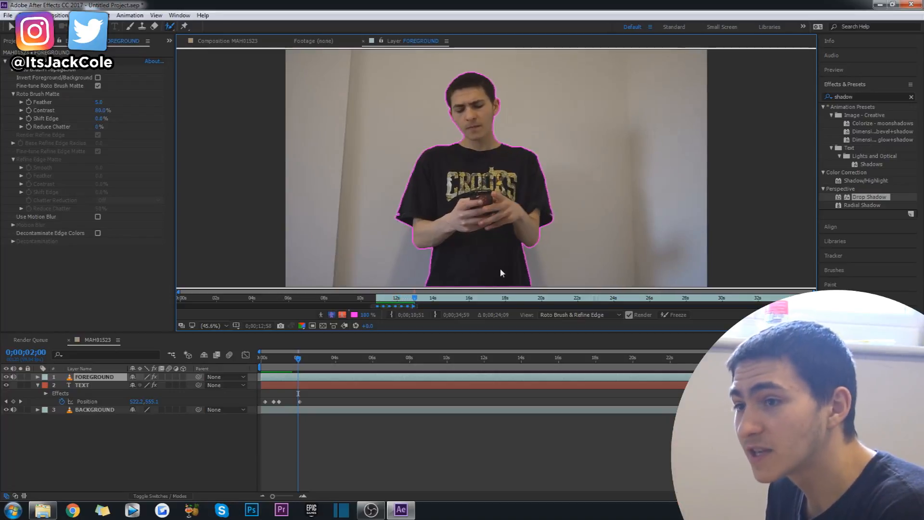
key(Page_Down)
key(Page_Down)
key(Page_Down)
key(Page_Down)
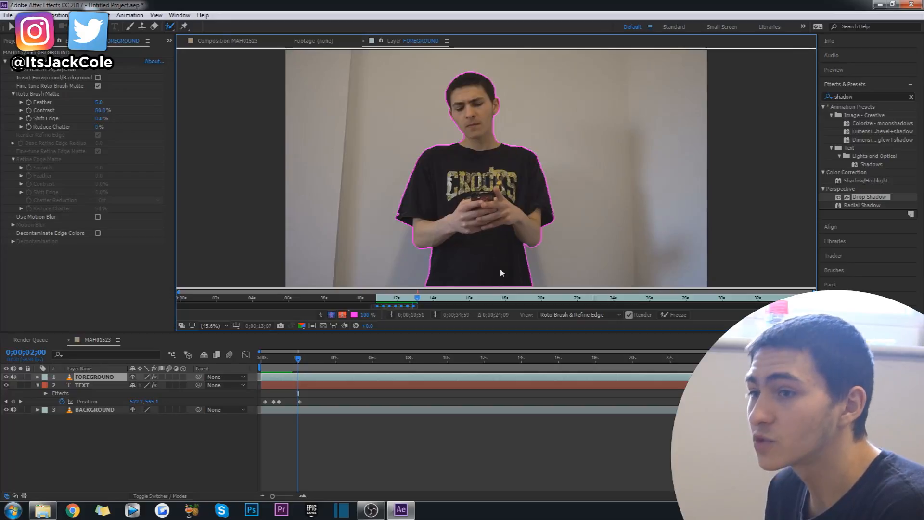
Step: Preview the composition's text animation from the start and end the work area at 0;00;02;59
click(238, 42)
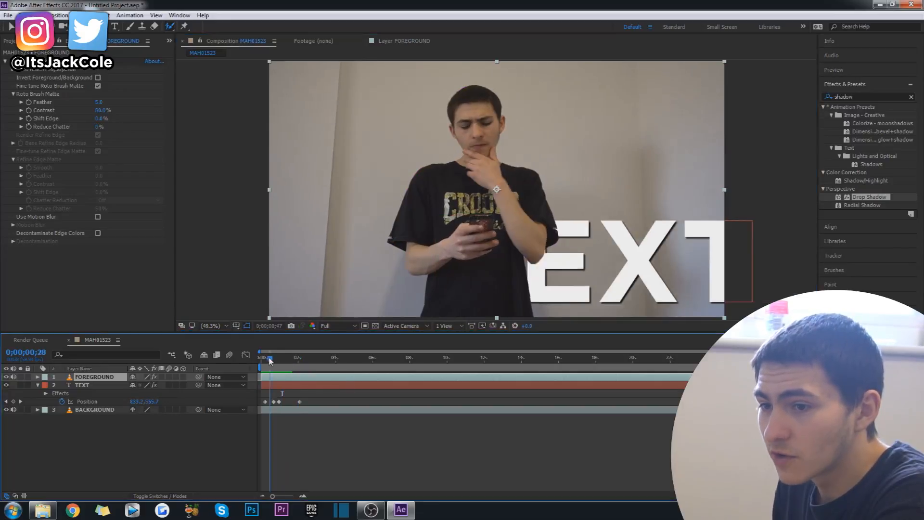
key(space)
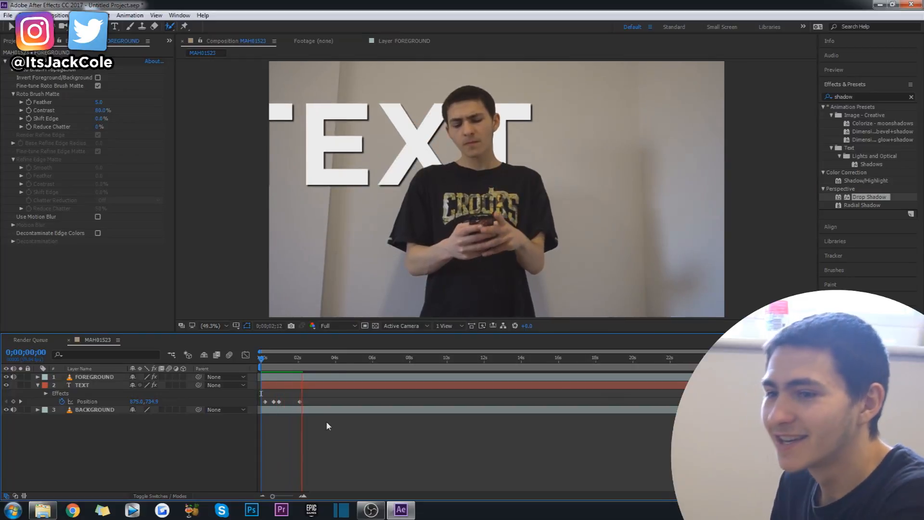
key(space)
drag(302, 359, 318, 359)
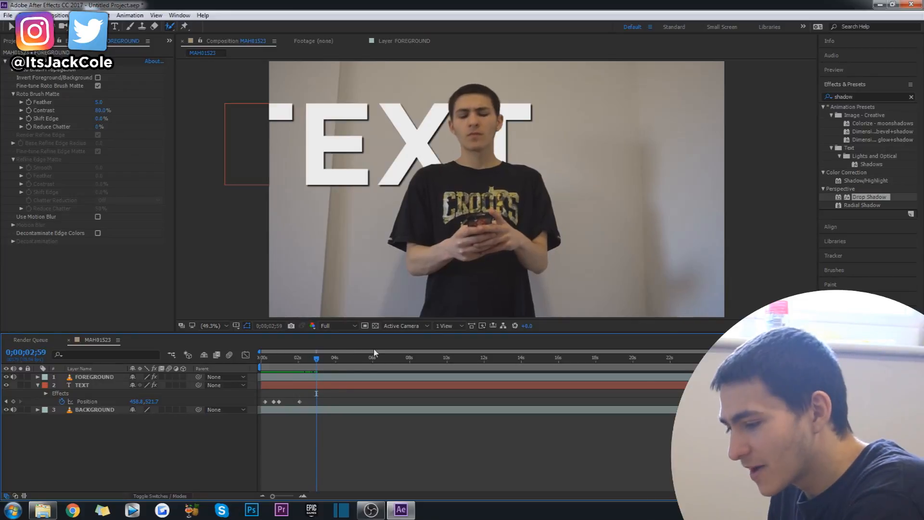
key(n)
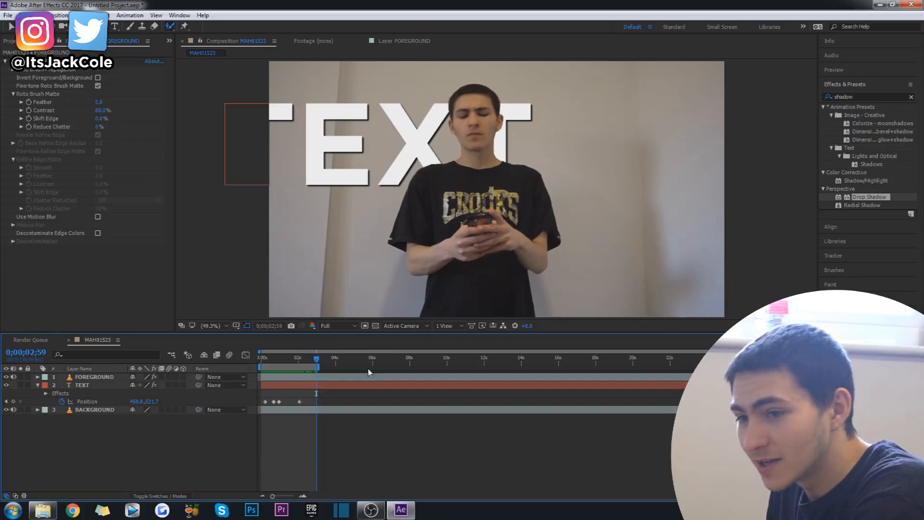
click(360, 139)
drag(363, 142, 526, 133)
key(ctrl+z)
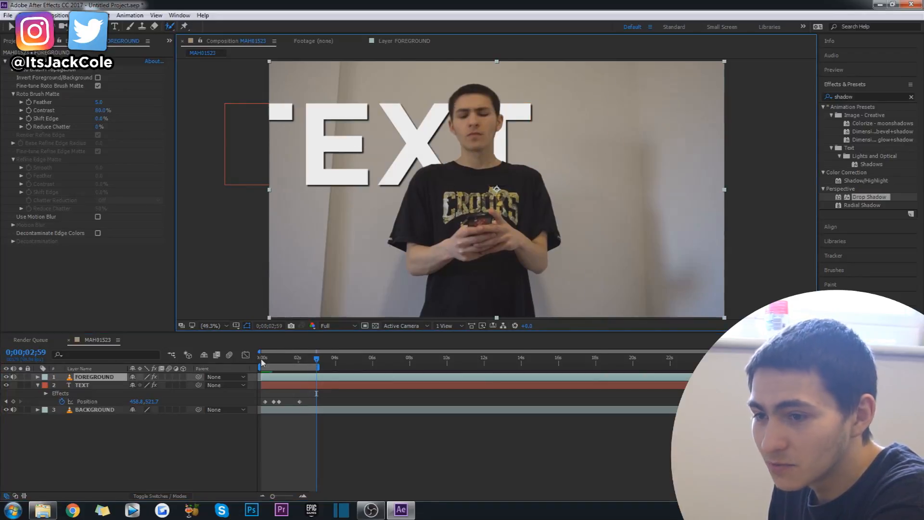
Step: Keyframe the TEXT layer's position in the frame's upper right at 0;00;02;59 and preview the animation from the start
click(292, 384)
drag(368, 129, 532, 96)
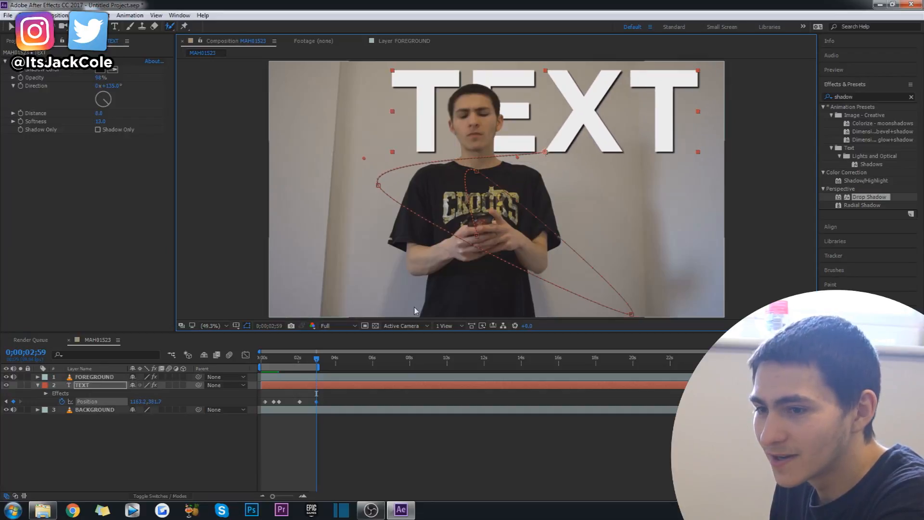
key(Home)
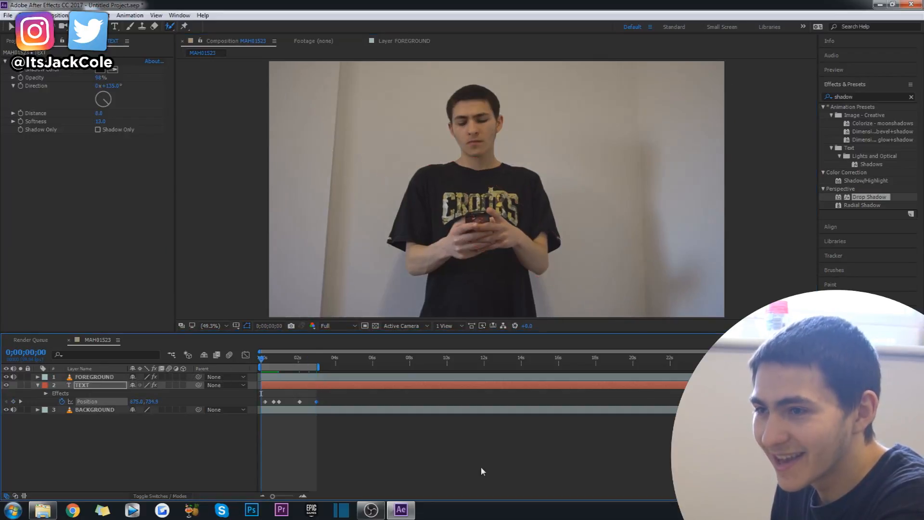
key(space)
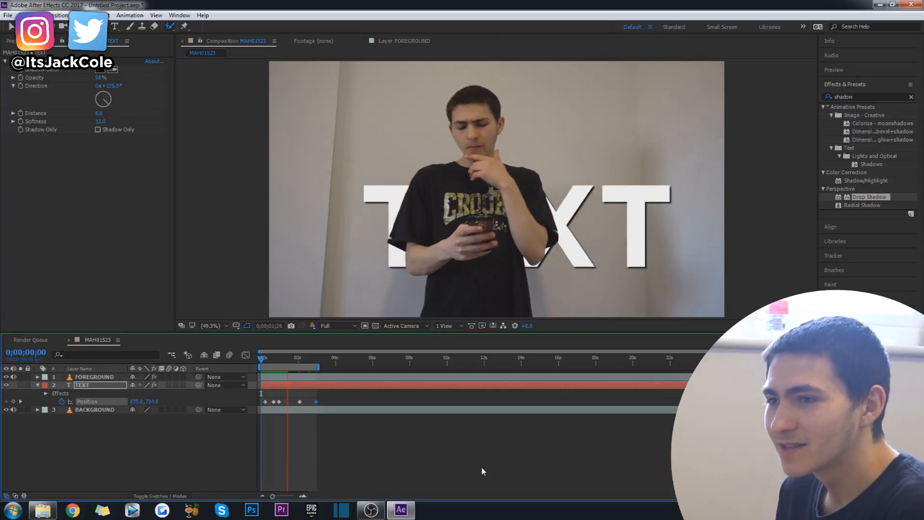